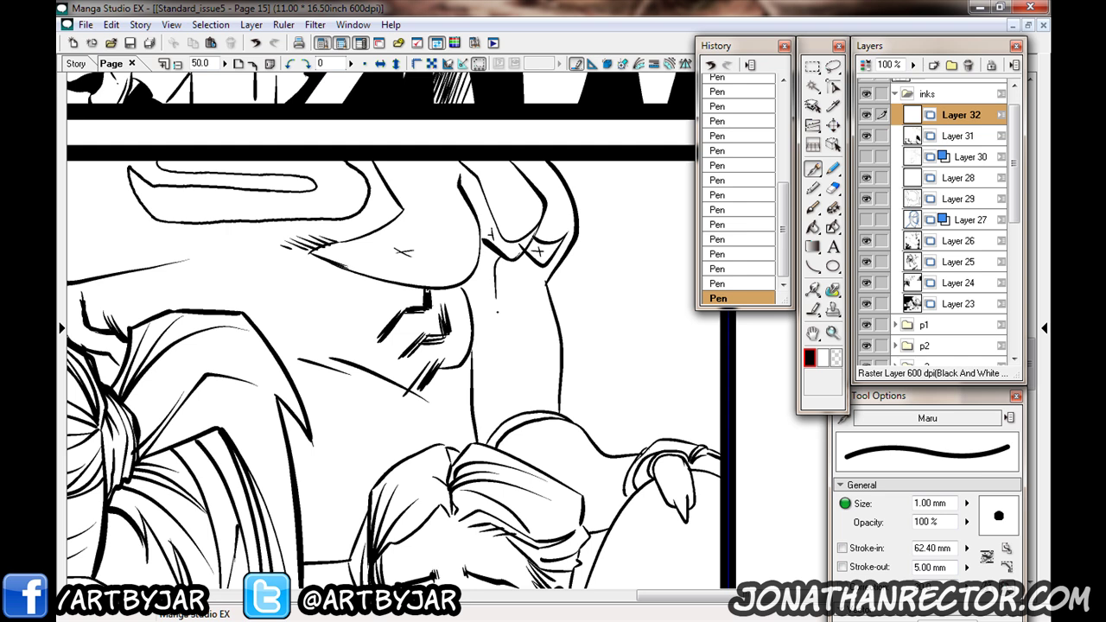
# Ink the shadow contour down the standing figure's arm and the glossy reflection shapes on its glove.
pyautogui.moveTo(476, 239); pyautogui.dragTo(491, 333)
pyautogui.moveTo(328, 452); pyautogui.dragTo(250, 332)
pyautogui.moveTo(535, 442)
pyautogui.mouseDown()
pyautogui.moveTo(482, 411)
pyautogui.moveTo(500, 412)
pyautogui.moveTo(561, 455)
pyautogui.mouseUp()
pyautogui.moveTo(449, 409); pyautogui.dragTo(523, 452)
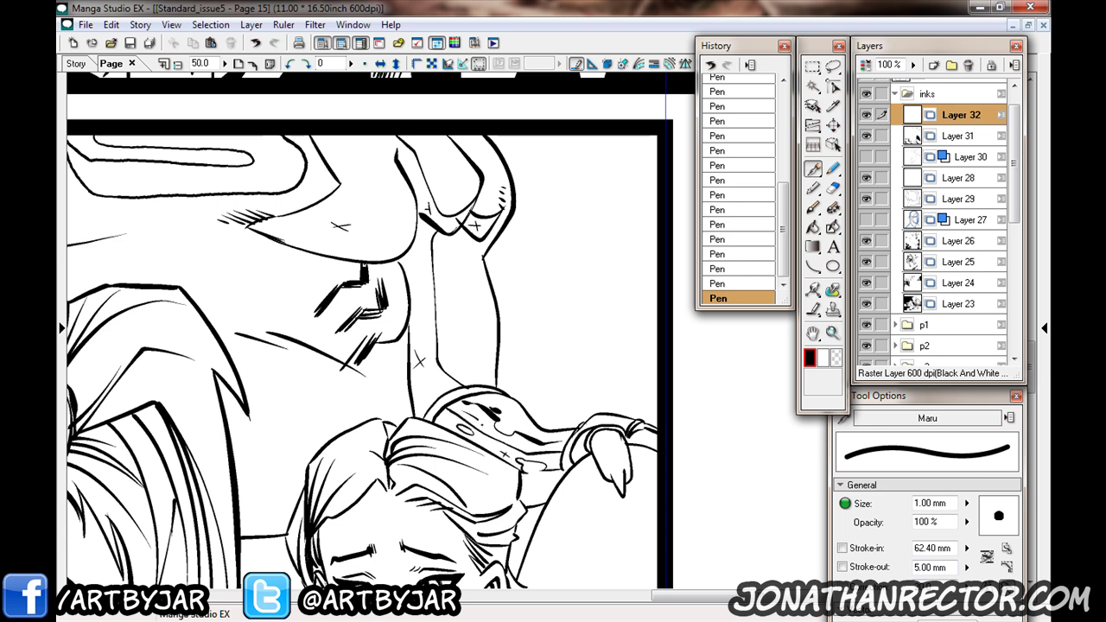
# Ink a shadow contour and hatching on the rounded form behind the worried girl's shoulder, add highlights to the hand, and save the page.
pyautogui.moveTo(362, 389); pyautogui.dragTo(311, 259)
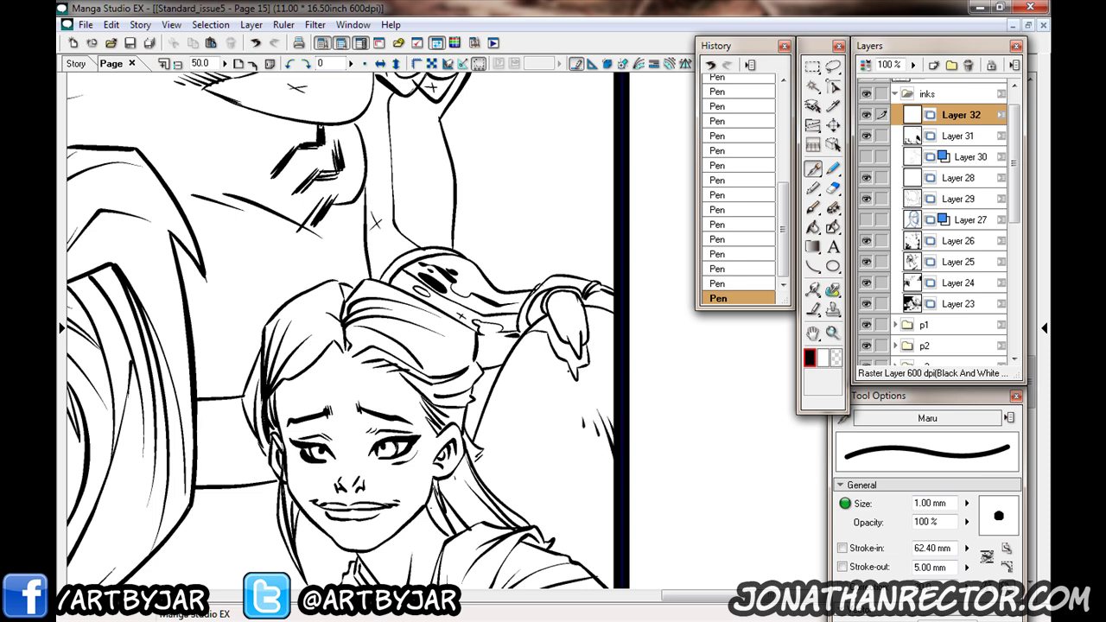
pyautogui.moveTo(371, 389); pyautogui.dragTo(337, 276)
pyautogui.moveTo(472, 357)
pyautogui.mouseDown()
pyautogui.moveTo(547, 323)
pyautogui.moveTo(576, 351)
pyautogui.mouseUp()
pyautogui.hotkey('ctrl', 'z')
pyautogui.moveTo(451, 373); pyautogui.dragTo(577, 383)
pyautogui.moveTo(524, 331); pyautogui.dragTo(516, 302)
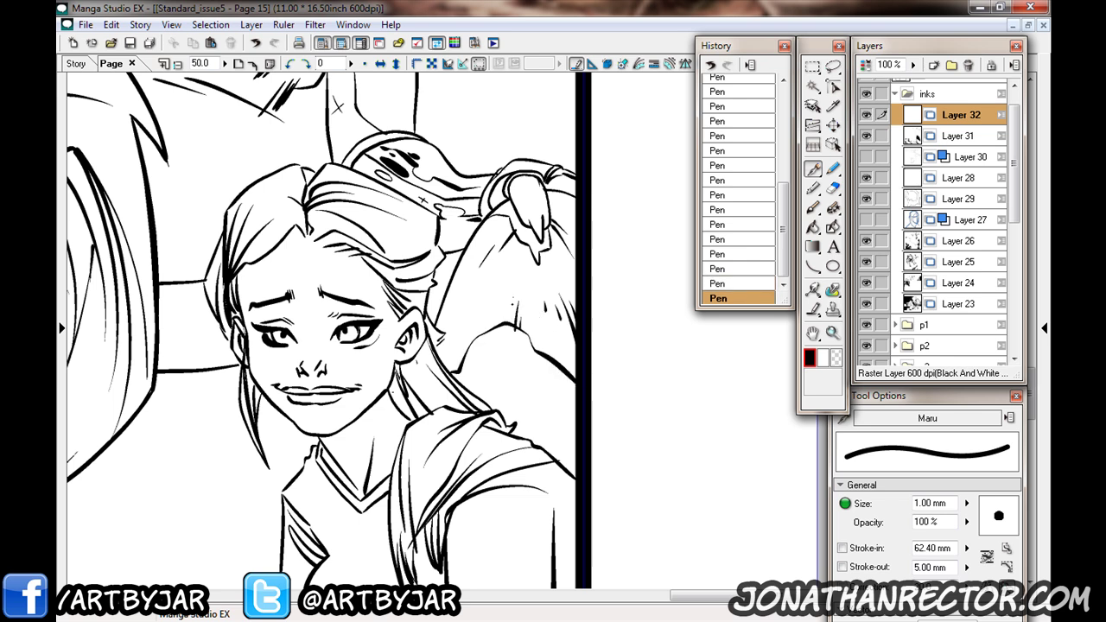
pyautogui.moveTo(303, 337); pyautogui.dragTo(359, 475)
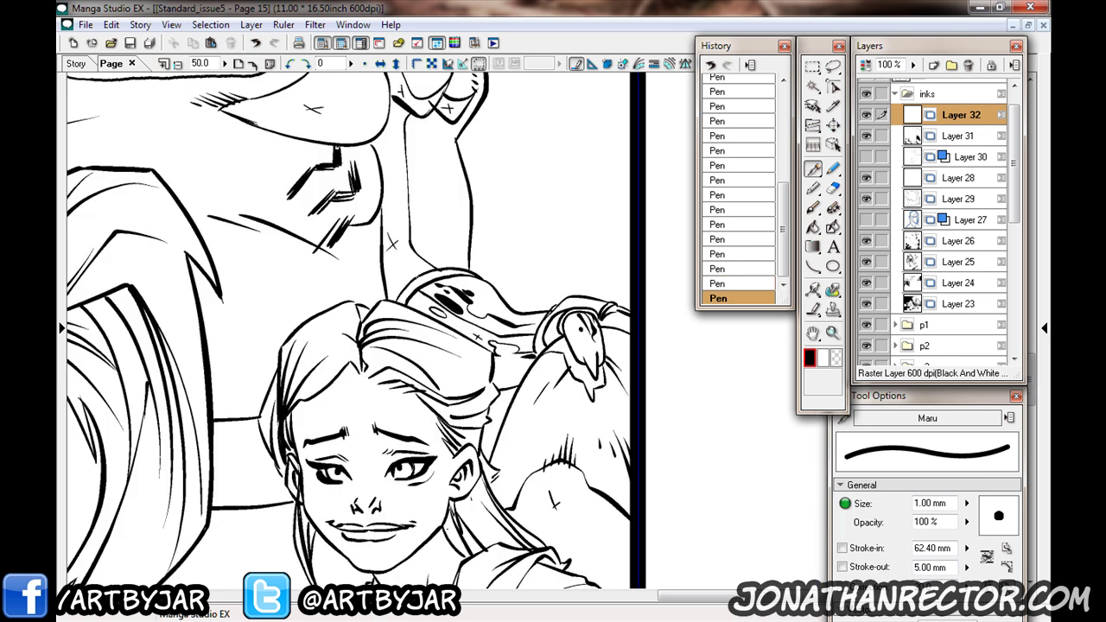
pyautogui.moveTo(345, 329); pyautogui.dragTo(411, 498)
pyautogui.moveTo(267, 470); pyautogui.dragTo(371, 306)
pyautogui.hotkey('ctrl', 's')
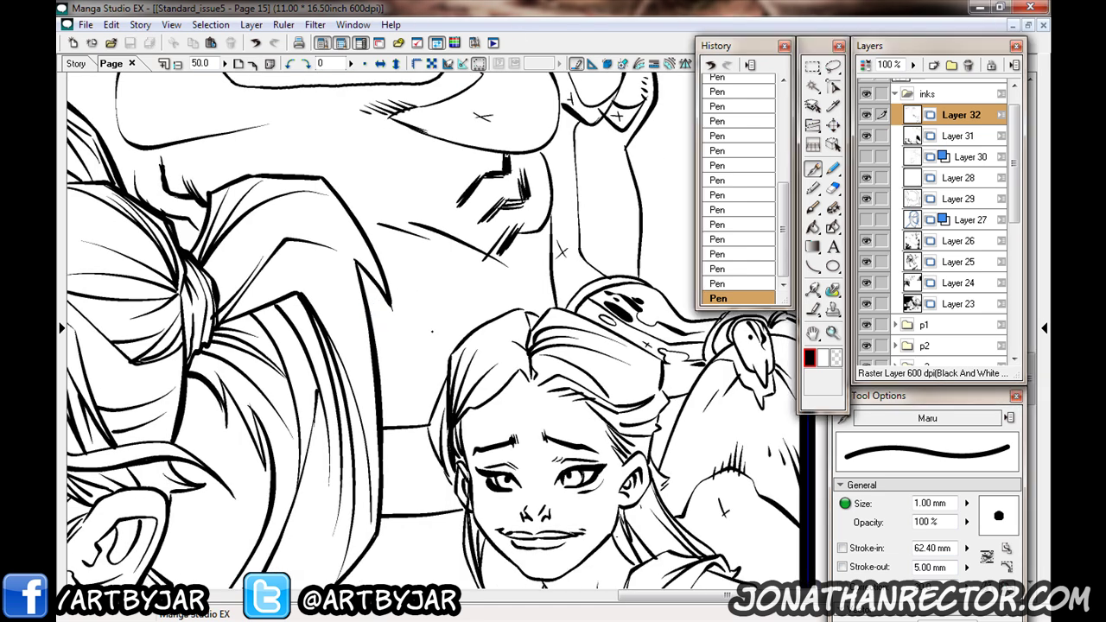
# Ink a broken inner contour line around the standing figure's chest emblem.
pyautogui.moveTo(431, 331); pyautogui.dragTo(443, 362)
pyautogui.moveTo(414, 326); pyautogui.dragTo(420, 467)
pyautogui.hotkey('ctrl', '+')
pyautogui.moveTo(224, 300); pyautogui.dragTo(387, 460)
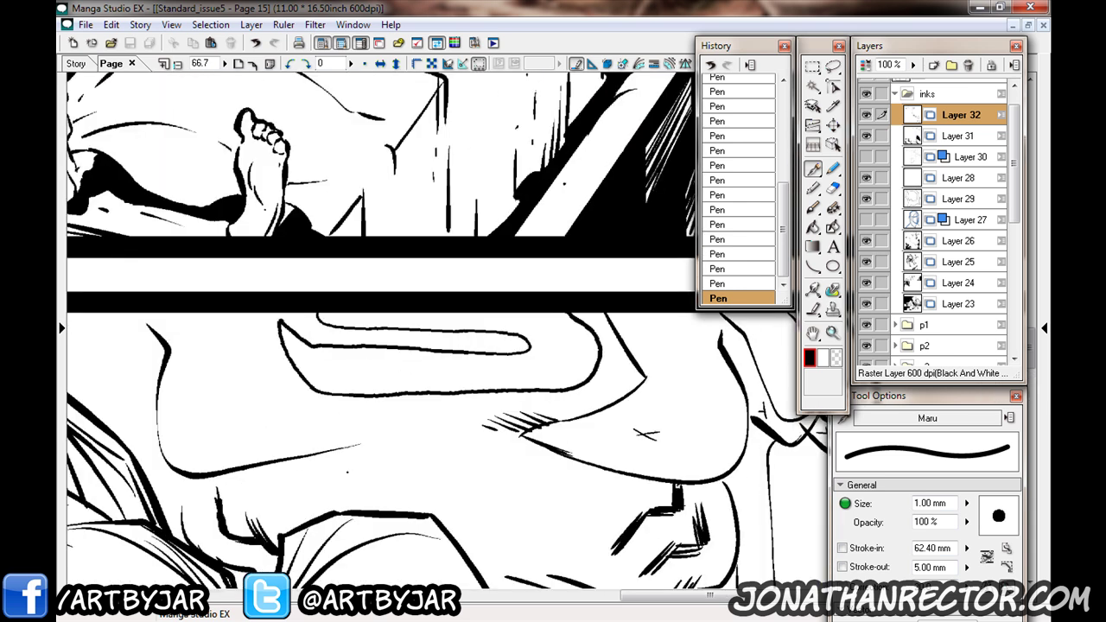
pyautogui.moveTo(278, 328); pyautogui.dragTo(288, 340)
pyautogui.moveTo(449, 387); pyautogui.dragTo(569, 382)
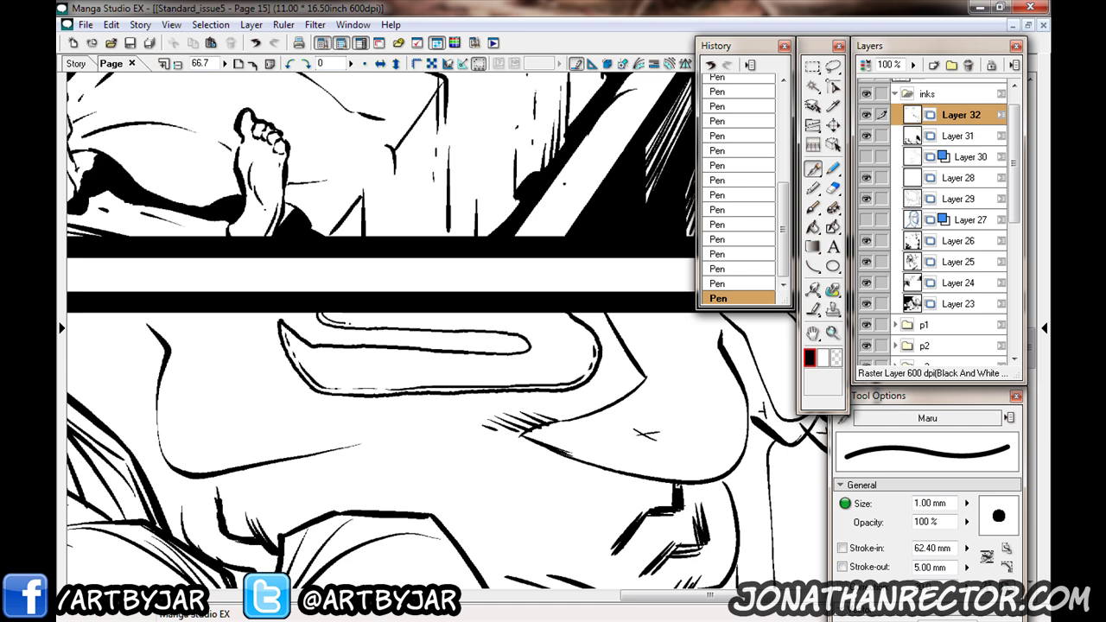
# Outline the light area around the zigzag folds below the chest emblem and hatch its lower edge above the girl's hair.
pyautogui.moveTo(318, 548); pyautogui.dragTo(257, 345)
pyautogui.hotkey('ctrl', '-')
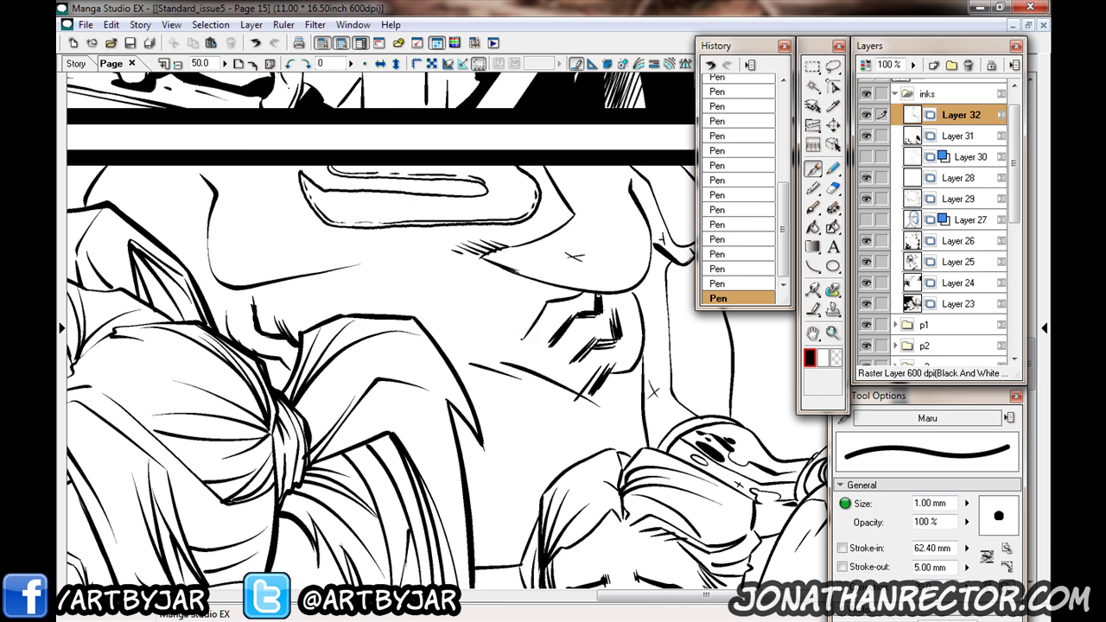
pyautogui.hotkey('ctrl', '+')
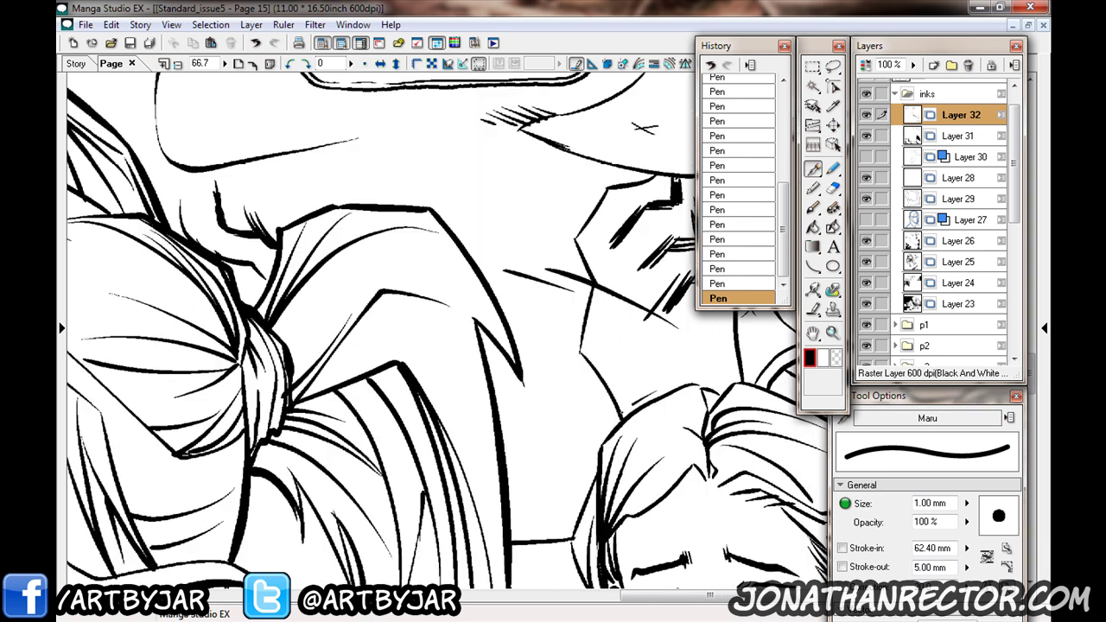
pyautogui.moveTo(609, 248); pyautogui.dragTo(499, 376)
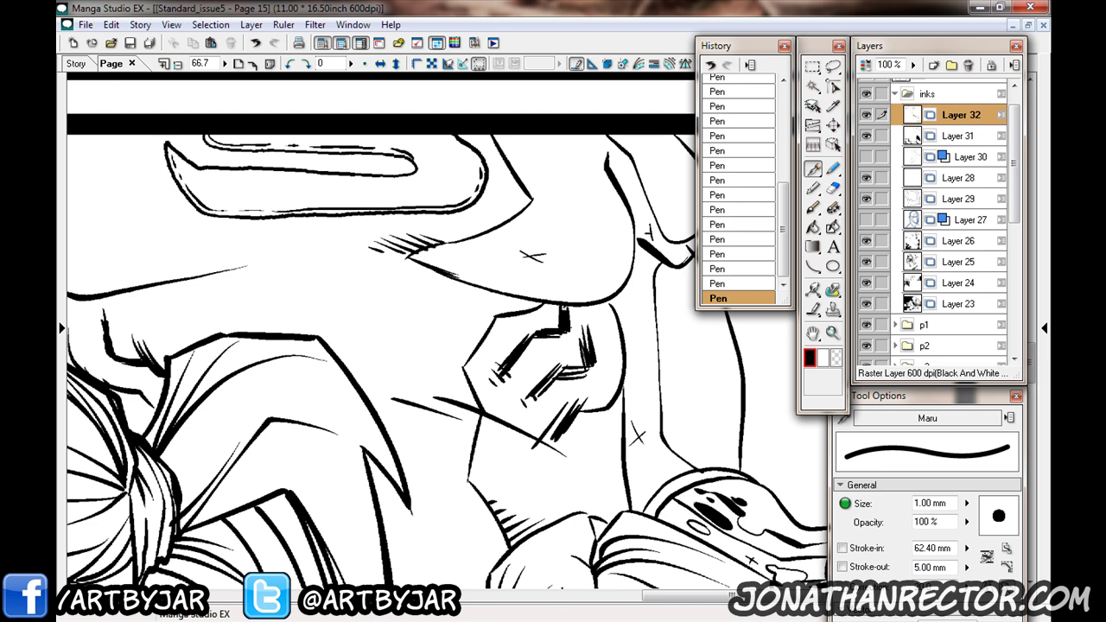
# Ink the curved shadow outlines beside the emblem and above the large head's ponytail.
pyautogui.moveTo(342, 470)
pyautogui.mouseDown()
pyautogui.moveTo(446, 517)
pyautogui.moveTo(579, 604)
pyautogui.mouseUp()
pyautogui.moveTo(349, 275); pyautogui.dragTo(339, 331)
pyautogui.hotkey('ctrl', 'z')
pyautogui.hotkey('ctrl', 'y')
pyautogui.moveTo(416, 442); pyautogui.dragTo(251, 334)
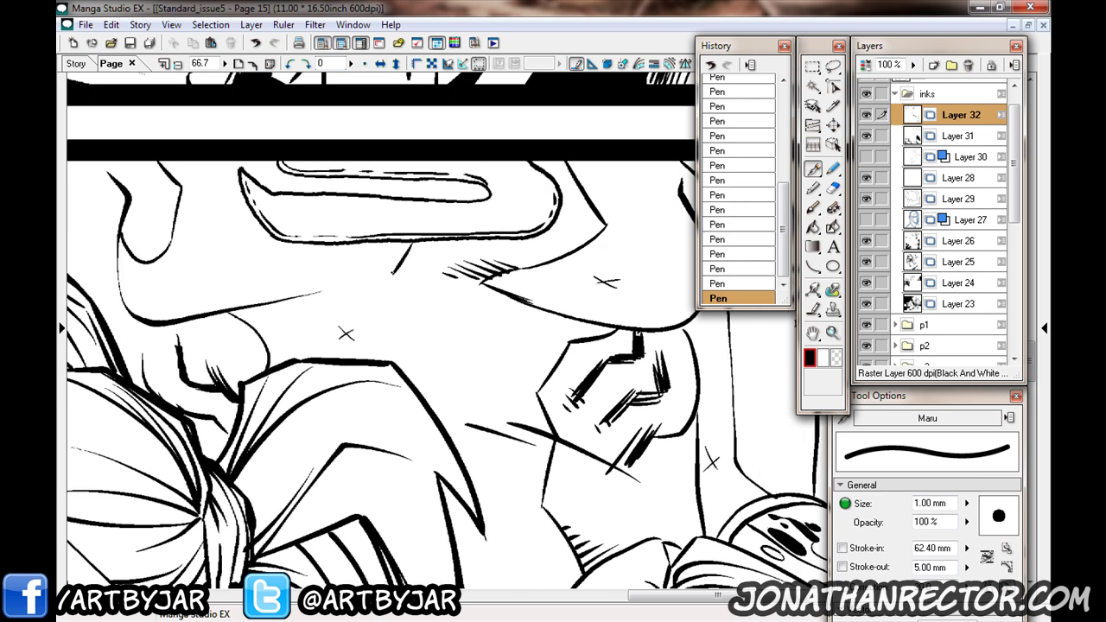
# Ink a pointed highlight outline directly below the chest emblem, undoing the stray strokes.
pyautogui.moveTo(427, 332); pyautogui.dragTo(518, 302)
pyautogui.hotkey('ctrl', 'z')
pyautogui.hotkey('ctrl', 'z')
pyautogui.moveTo(430, 308)
pyautogui.mouseDown()
pyautogui.moveTo(510, 298)
pyautogui.moveTo(383, 273)
pyautogui.mouseUp()
pyautogui.hotkey('ctrl', 'z')
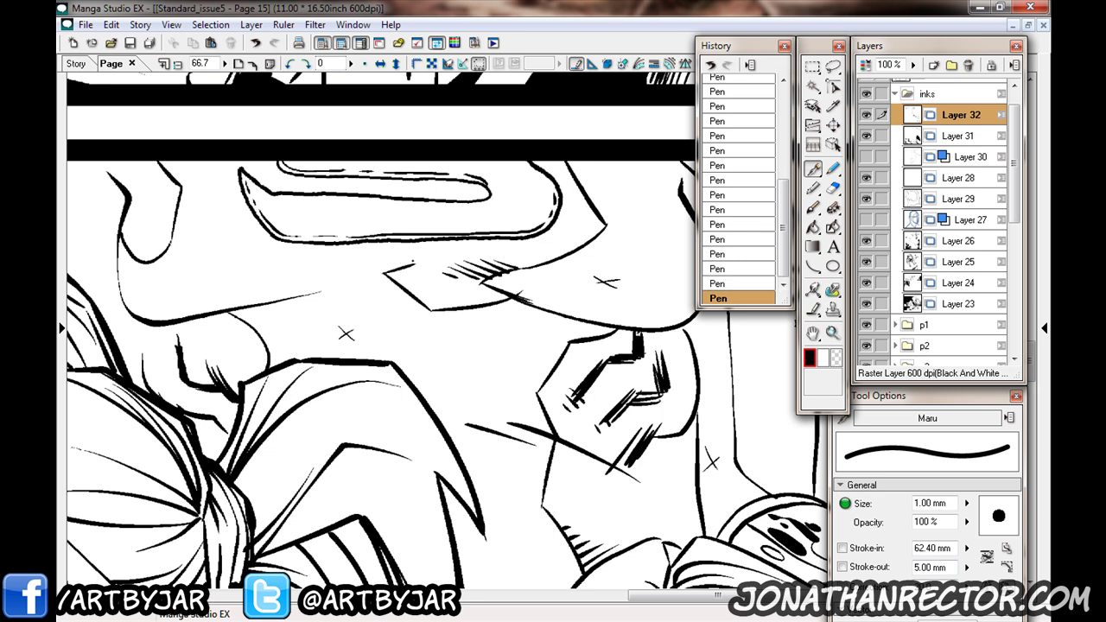
# Hatch the shadow on the form beside the emblem and outline the light areas behind the large head's hair.
pyautogui.moveTo(307, 402); pyautogui.dragTo(527, 540)
pyautogui.moveTo(373, 358); pyautogui.dragTo(358, 406)
pyautogui.moveTo(391, 340)
pyautogui.mouseDown()
pyautogui.moveTo(368, 413)
pyautogui.moveTo(381, 425)
pyautogui.mouseUp()
pyautogui.moveTo(404, 381); pyautogui.dragTo(363, 391)
pyautogui.moveTo(572, 475); pyautogui.dragTo(706, 514)
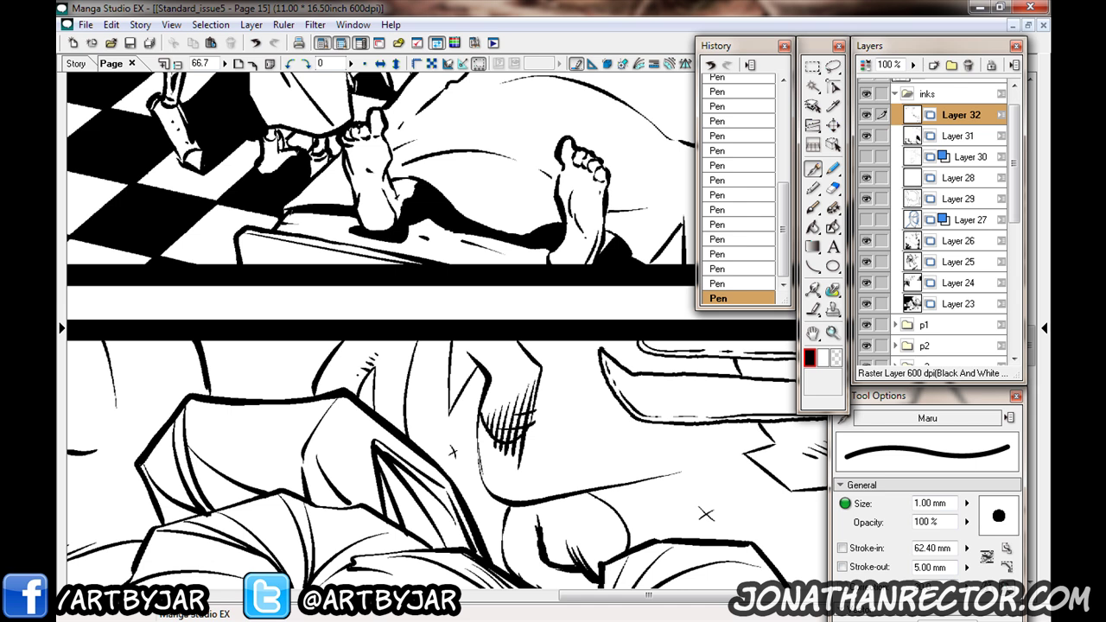
# Ink the small curled shape above the hair knot and a dividing line inside the chest emblem.
pyautogui.moveTo(706, 514); pyautogui.dragTo(496, 399)
pyautogui.moveTo(333, 412); pyautogui.dragTo(407, 422)
pyautogui.moveTo(318, 424); pyautogui.dragTo(333, 456)
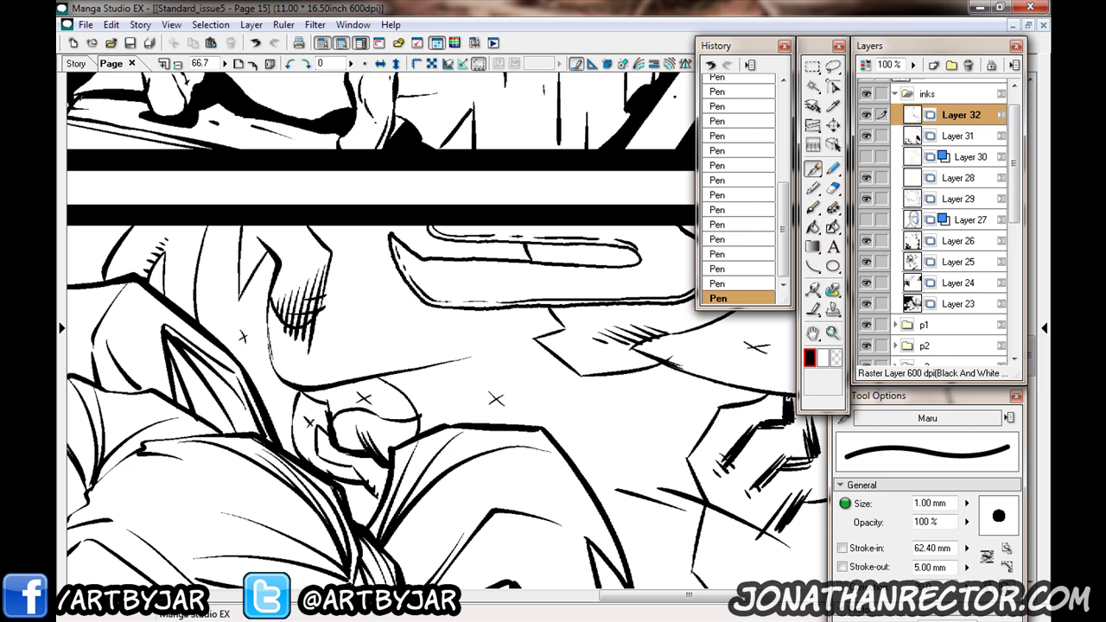
# Ink glossy highlight shapes and hatching on the band between the ponytail and the worried girl's face.
pyautogui.hotkey('ctrl', '-')
pyautogui.moveTo(397, 488); pyautogui.dragTo(380, 315)
pyautogui.moveTo(391, 451); pyautogui.dragTo(467, 447)
pyautogui.moveTo(414, 443); pyautogui.dragTo(449, 439)
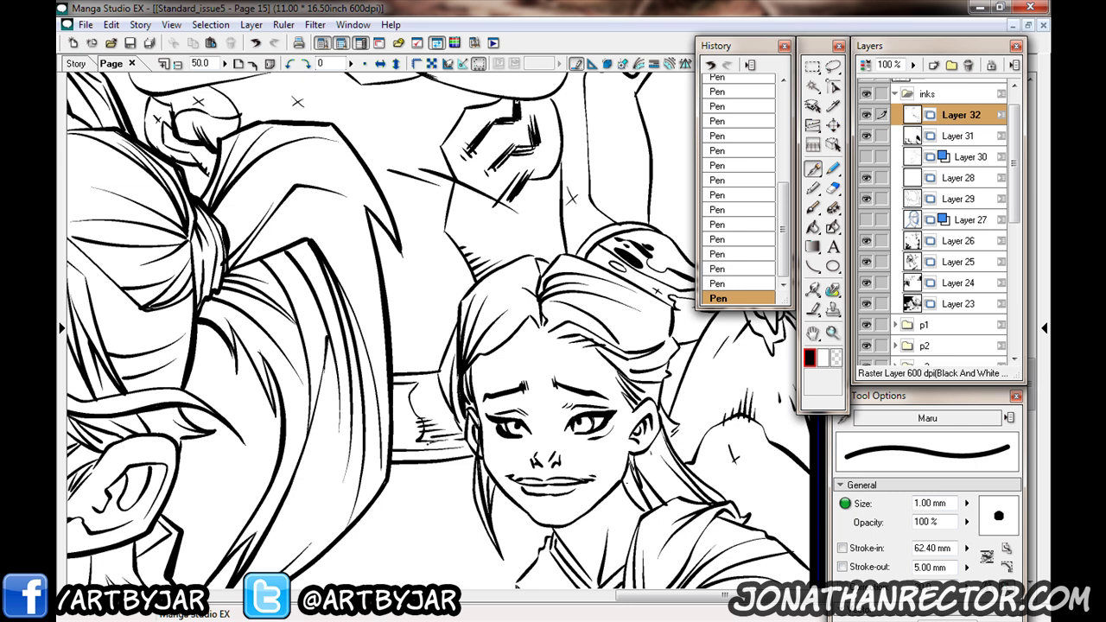
pyautogui.moveTo(411, 411)
pyautogui.mouseDown()
pyautogui.moveTo(391, 419)
pyautogui.moveTo(415, 400)
pyautogui.mouseUp()
pyautogui.moveTo(328, 469); pyautogui.dragTo(370, 519)
# Fill the glossy band, the arm's shadow side and the glove's dark areas with black.
pyautogui.press('g')
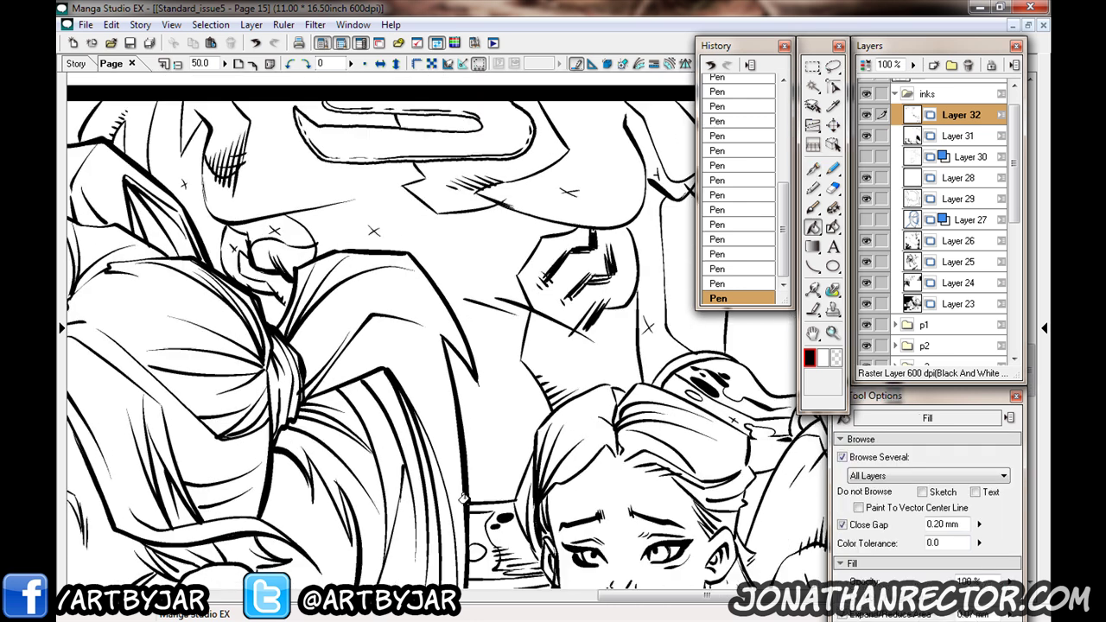
pyautogui.click(497, 545)
pyautogui.moveTo(483, 371); pyautogui.dragTo(516, 423)
pyautogui.click(516, 422)
pyautogui.click(549, 450)
pyautogui.click(708, 520)
# Fill the shadow area on the rounded form behind the girl's shoulder with black.
pyautogui.moveTo(636, 493); pyautogui.dragTo(565, 349)
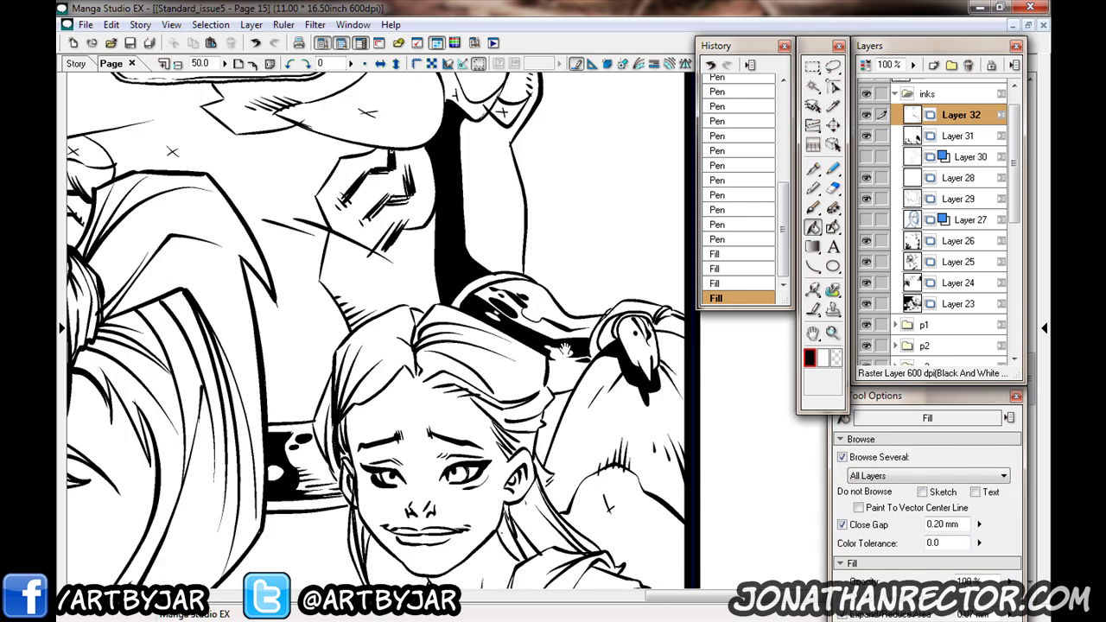
pyautogui.click(613, 527)
pyautogui.hotkey('ctrl', 'z')
pyautogui.moveTo(609, 526); pyautogui.dragTo(582, 436)
pyautogui.click(582, 438)
# Fill the standing figure's torso, the undersides of the hand and the marked part of the chest emblem with black.
pyautogui.moveTo(490, 421); pyautogui.dragTo(442, 301)
pyautogui.moveTo(484, 518); pyautogui.dragTo(587, 189)
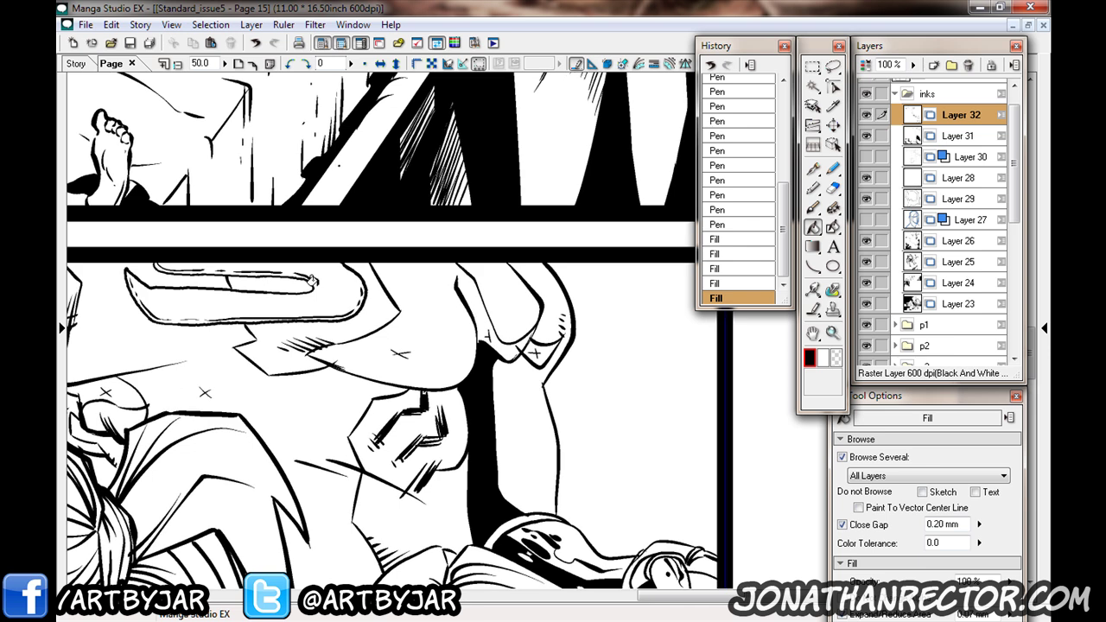
pyautogui.click(363, 345)
pyautogui.click(524, 341)
pyautogui.click(541, 352)
pyautogui.moveTo(328, 309); pyautogui.dragTo(492, 301)
pyautogui.click(387, 380)
pyautogui.moveTo(387, 380); pyautogui.dragTo(425, 353)
pyautogui.click(287, 354)
pyautogui.click(157, 266)
pyautogui.moveTo(444, 524)
pyautogui.mouseDown()
pyautogui.moveTo(353, 311)
pyautogui.moveTo(364, 470)
pyautogui.mouseUp()
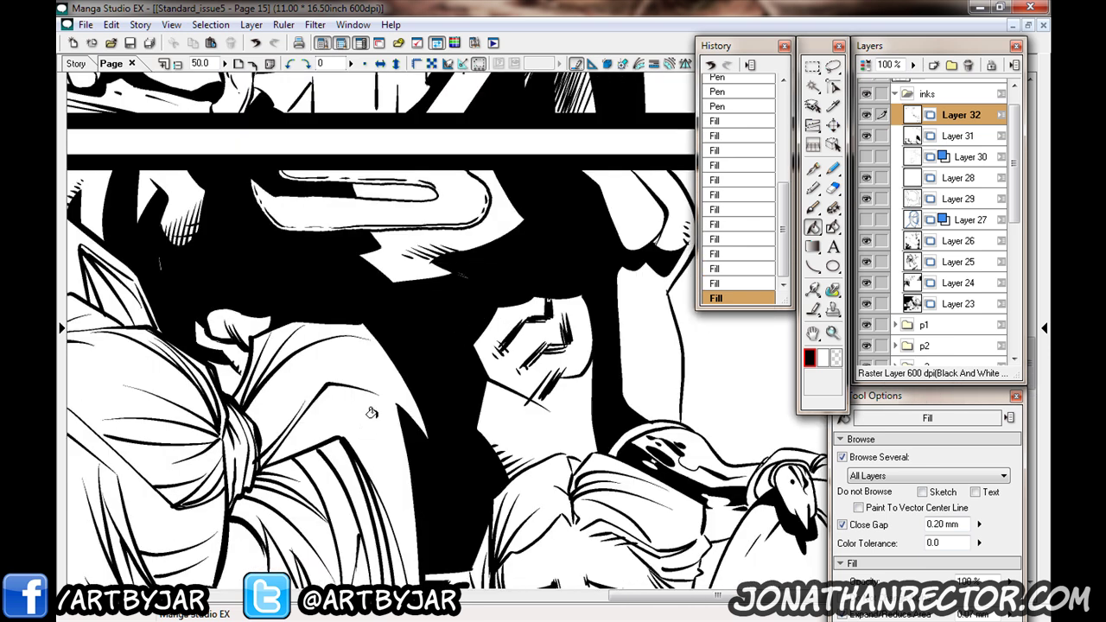
# Patch the small gaps in the black torso with the Pen and hatch the highlight below the emblem.
pyautogui.press('p')
pyautogui.moveTo(463, 275); pyautogui.dragTo(455, 278)
pyautogui.hotkey('ctrl', '-')
pyautogui.hotkey('ctrl', '+')
pyautogui.hotkey('ctrl', '+')
pyautogui.moveTo(346, 353); pyautogui.dragTo(416, 479)
pyautogui.moveTo(463, 367); pyautogui.dragTo(444, 375)
pyautogui.moveTo(385, 349); pyautogui.dragTo(377, 352)
pyautogui.moveTo(254, 498); pyautogui.dragTo(365, 484)
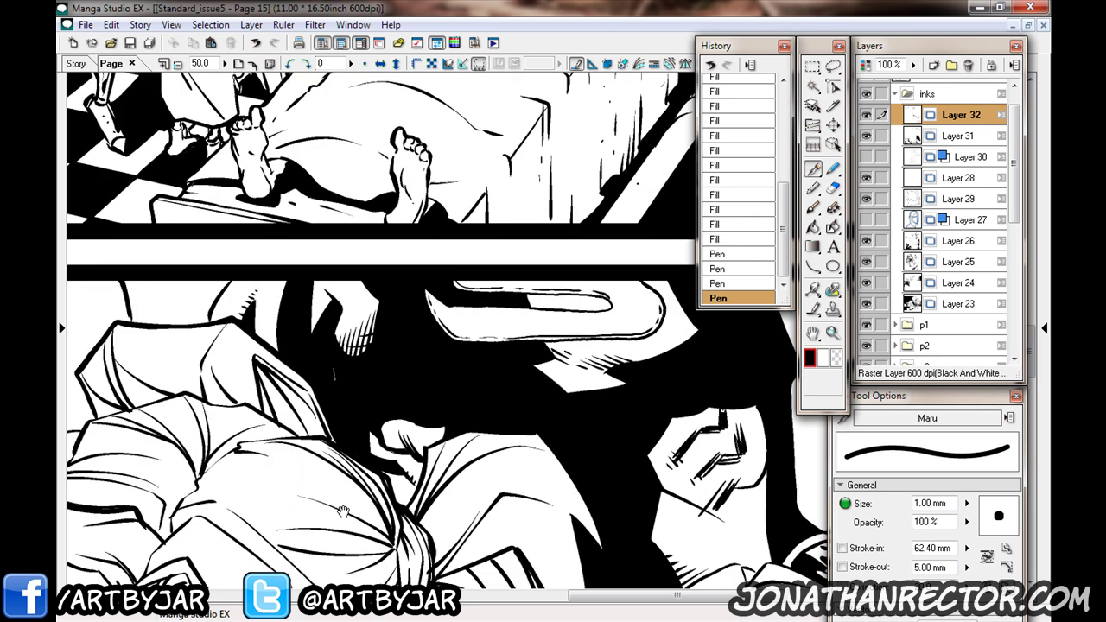
# Lasso the small curled shape above the hair knot, fill it with black and clear the selection.
pyautogui.press('l')
pyautogui.moveTo(436, 441)
pyautogui.mouseDown()
pyautogui.moveTo(384, 470)
pyautogui.moveTo(441, 395)
pyautogui.mouseUp()
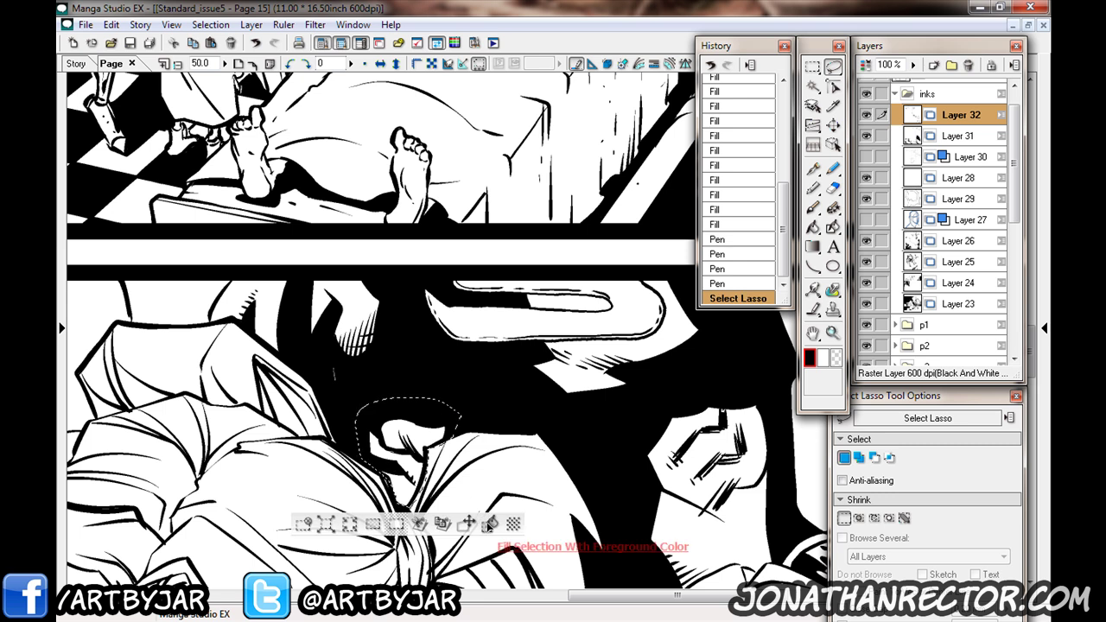
pyautogui.click(398, 523)
pyautogui.hotkey('ctrl', 'd')
# Touch up the black area around the hair knot with the Pen.
pyautogui.press('p')
pyautogui.moveTo(393, 496); pyautogui.dragTo(401, 507)
pyautogui.moveTo(395, 416)
pyautogui.mouseDown()
pyautogui.moveTo(396, 500)
pyautogui.moveTo(422, 491)
pyautogui.mouseUp()
pyautogui.moveTo(576, 459)
pyautogui.mouseDown()
pyautogui.moveTo(398, 383)
pyautogui.moveTo(377, 394)
pyautogui.mouseUp()
pyautogui.moveTo(399, 385)
pyautogui.mouseDown()
pyautogui.moveTo(369, 399)
pyautogui.moveTo(358, 380)
pyautogui.mouseUp()
# Ink black shading strokes along the edge of the light area with the zigzag folds.
pyautogui.moveTo(536, 424); pyautogui.dragTo(530, 368)
pyautogui.moveTo(541, 361)
pyautogui.mouseDown()
pyautogui.moveTo(528, 372)
pyautogui.moveTo(547, 438)
pyautogui.mouseUp()
pyautogui.moveTo(580, 367); pyautogui.dragTo(573, 423)
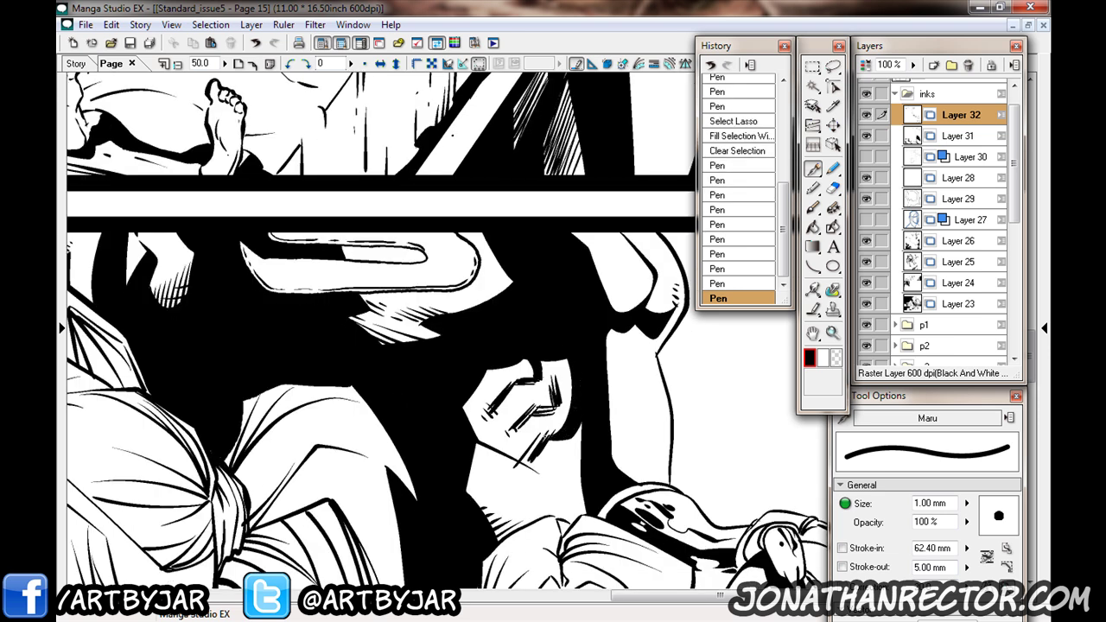
pyautogui.moveTo(571, 359); pyautogui.dragTo(551, 385)
pyautogui.moveTo(330, 470); pyautogui.dragTo(320, 480)
pyautogui.moveTo(484, 432); pyautogui.dragTo(466, 268)
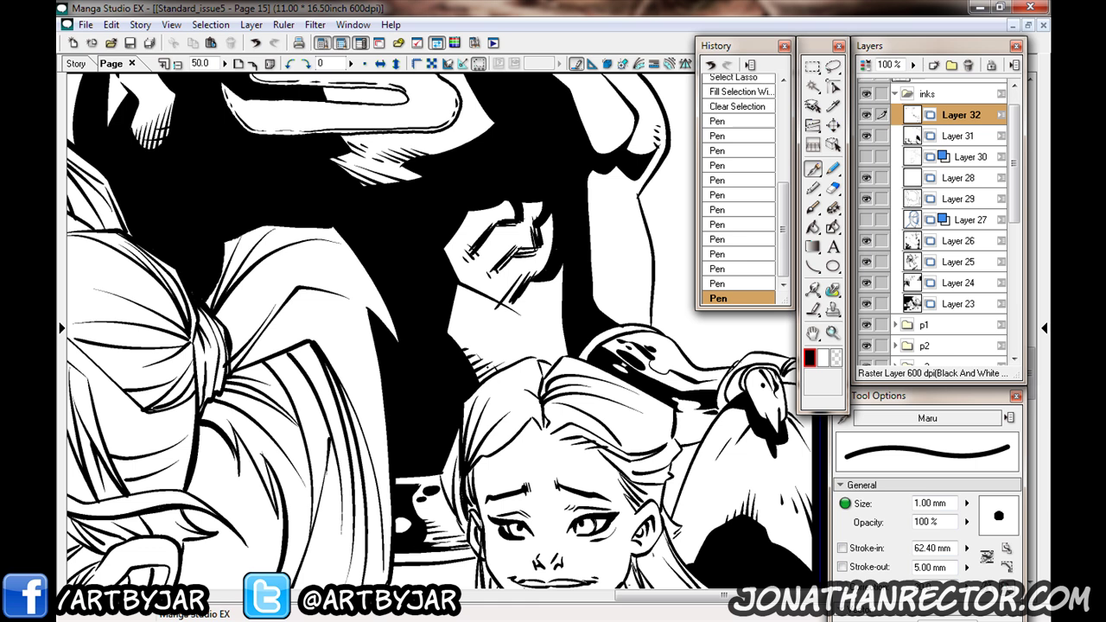
# Hatch along the shadow edge of the standing figure's arm and fill a remaining dark area with black.
pyautogui.moveTo(634, 269); pyautogui.dragTo(566, 381)
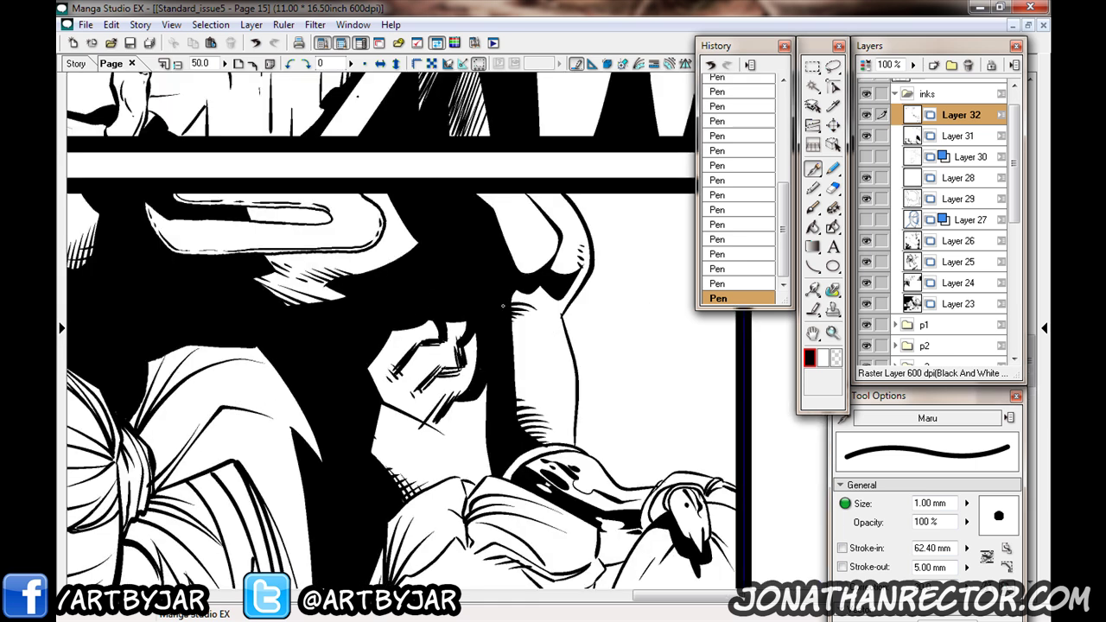
pyautogui.moveTo(542, 291); pyautogui.dragTo(546, 434)
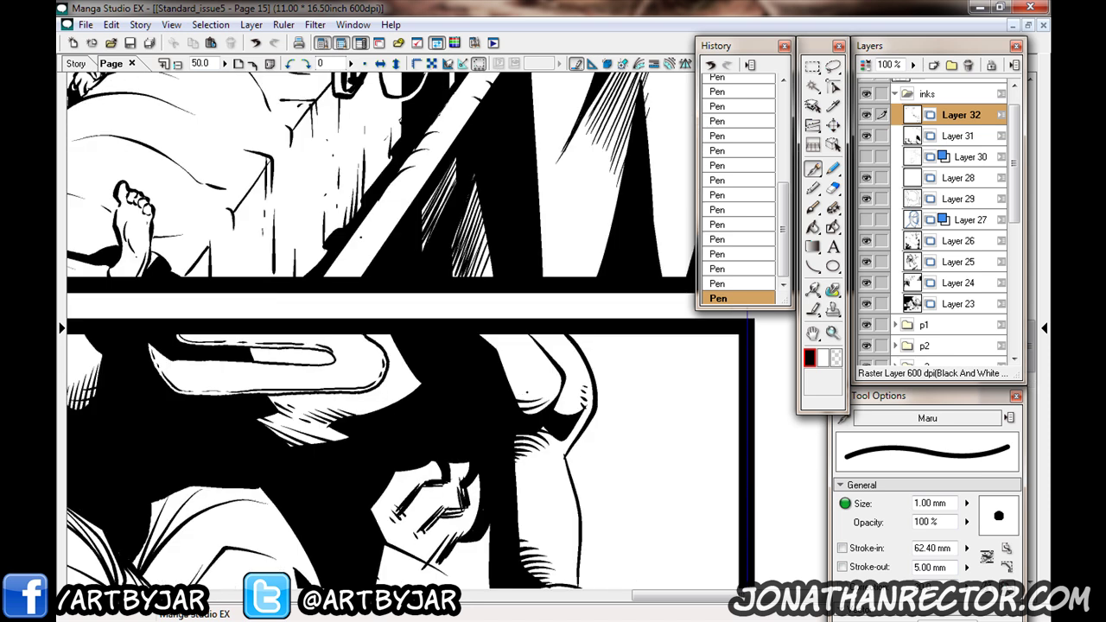
pyautogui.moveTo(467, 458); pyautogui.dragTo(426, 270)
pyautogui.press('g')
pyautogui.click(467, 423)
# Draw thin white highlight lines across the black torso with the Pen, undoing the last stroke.
pyautogui.press('p')
pyautogui.press('x')
pyautogui.click(382, 378)
pyautogui.moveTo(330, 351)
pyautogui.mouseDown()
pyautogui.moveTo(395, 385)
pyautogui.moveTo(355, 362)
pyautogui.mouseUp()
pyautogui.moveTo(518, 270); pyautogui.dragTo(394, 292)
pyautogui.hotkey('ctrl', 'z')
pyautogui.scroll(-3, 143, 371)
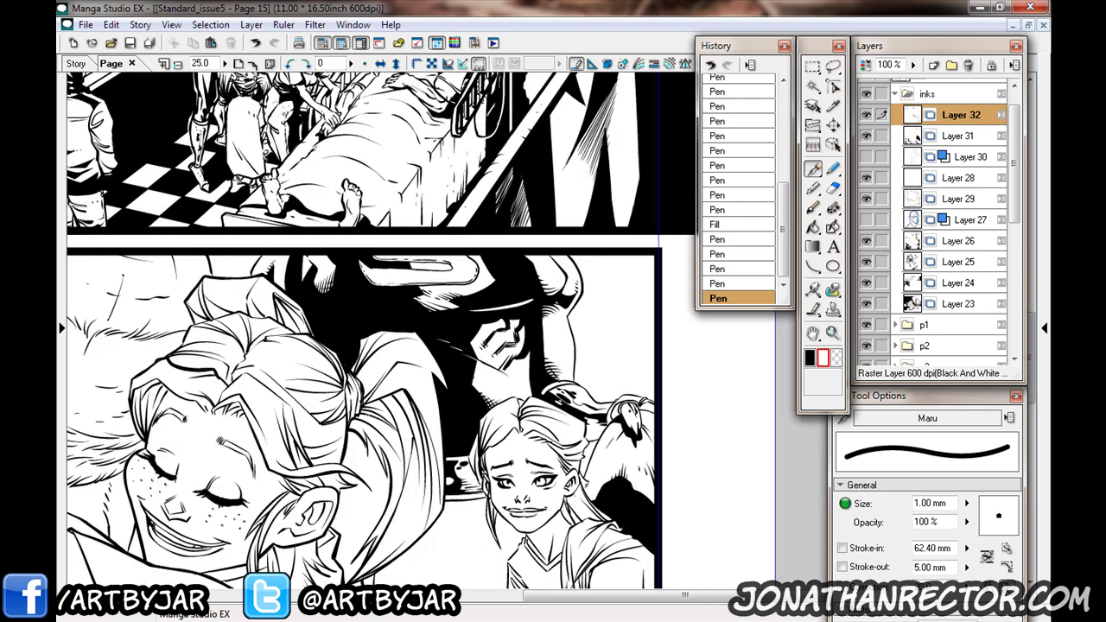
pyautogui.scroll(3, 423, 424)
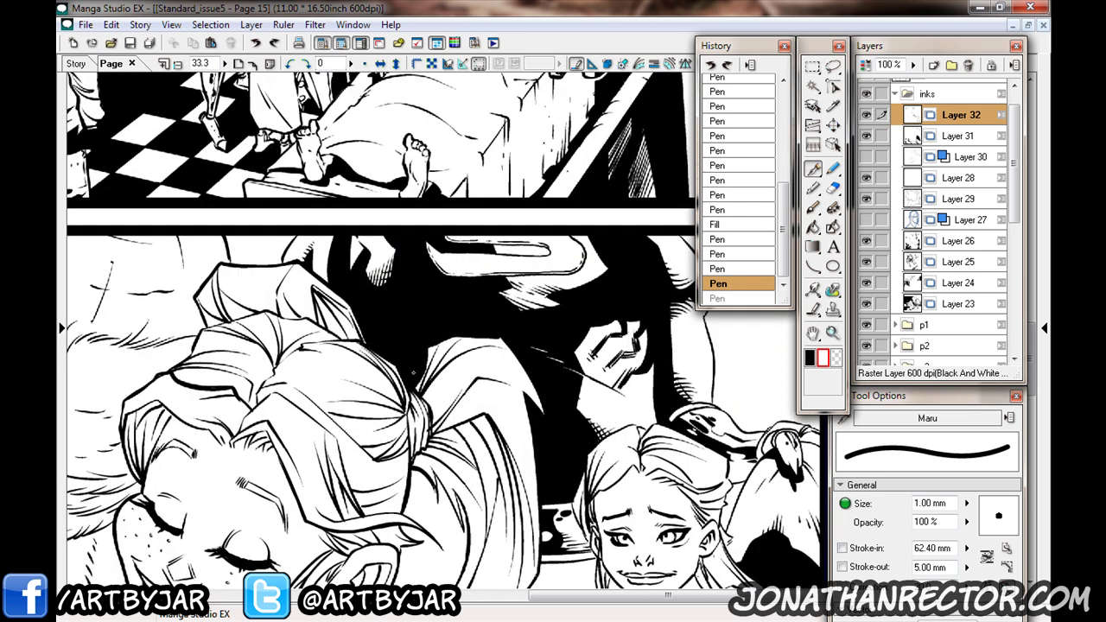
# Draw loose white hair strands over the black area beside the large head's ponytail.
pyautogui.moveTo(428, 340); pyautogui.dragTo(412, 389)
pyautogui.moveTo(570, 409); pyautogui.dragTo(539, 433)
pyautogui.moveTo(560, 391); pyautogui.dragTo(521, 463)
pyautogui.moveTo(300, 470)
pyautogui.mouseDown()
pyautogui.moveTo(353, 512)
pyautogui.moveTo(246, 249)
pyautogui.mouseUp()
# Fill the background between the large head and the worried girl with black.
pyautogui.press('x')
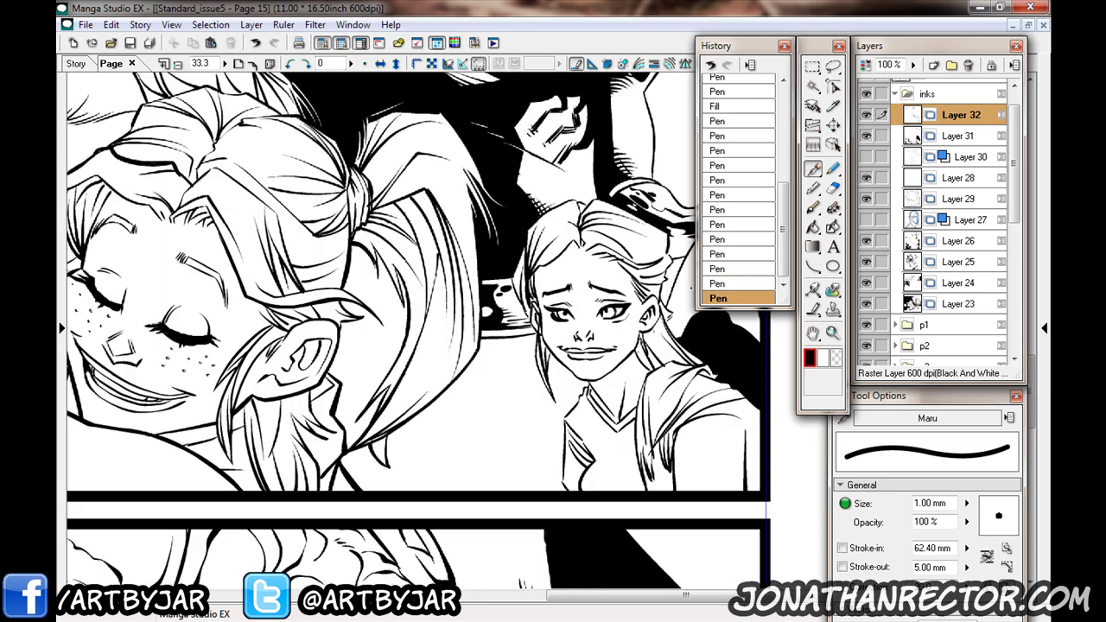
pyautogui.press('g')
pyautogui.click(340, 449)
# Draw white hair strands over the black background beside the worried girl's face and neck.
pyautogui.press('x')
pyautogui.scroll(1, 536, 329)
pyautogui.press('p')
pyautogui.moveTo(534, 327); pyautogui.dragTo(538, 331)
pyautogui.moveTo(563, 376); pyautogui.dragTo(548, 411)
pyautogui.moveTo(570, 372)
pyautogui.mouseDown()
pyautogui.moveTo(549, 402)
pyautogui.moveTo(551, 380)
pyautogui.mouseUp()
pyautogui.moveTo(560, 387); pyautogui.dragTo(532, 478)
pyautogui.moveTo(554, 418); pyautogui.dragTo(542, 475)
pyautogui.moveTo(562, 440)
pyautogui.mouseDown()
pyautogui.moveTo(548, 482)
pyautogui.moveTo(556, 485)
pyautogui.mouseUp()
pyautogui.moveTo(571, 439)
pyautogui.mouseDown()
pyautogui.moveTo(558, 490)
pyautogui.moveTo(561, 478)
pyautogui.moveTo(445, 452)
pyautogui.moveTo(388, 488)
pyautogui.mouseUp()
pyautogui.moveTo(631, 394); pyautogui.dragTo(587, 425)
pyautogui.moveTo(389, 397)
pyautogui.mouseDown()
pyautogui.moveTo(429, 547)
pyautogui.moveTo(589, 387)
pyautogui.moveTo(454, 415)
pyautogui.mouseUp()
# Outline the shadow on the worried girl's neck below the jaw, redrawing undone strokes, and fill it with black.
pyautogui.press('x')
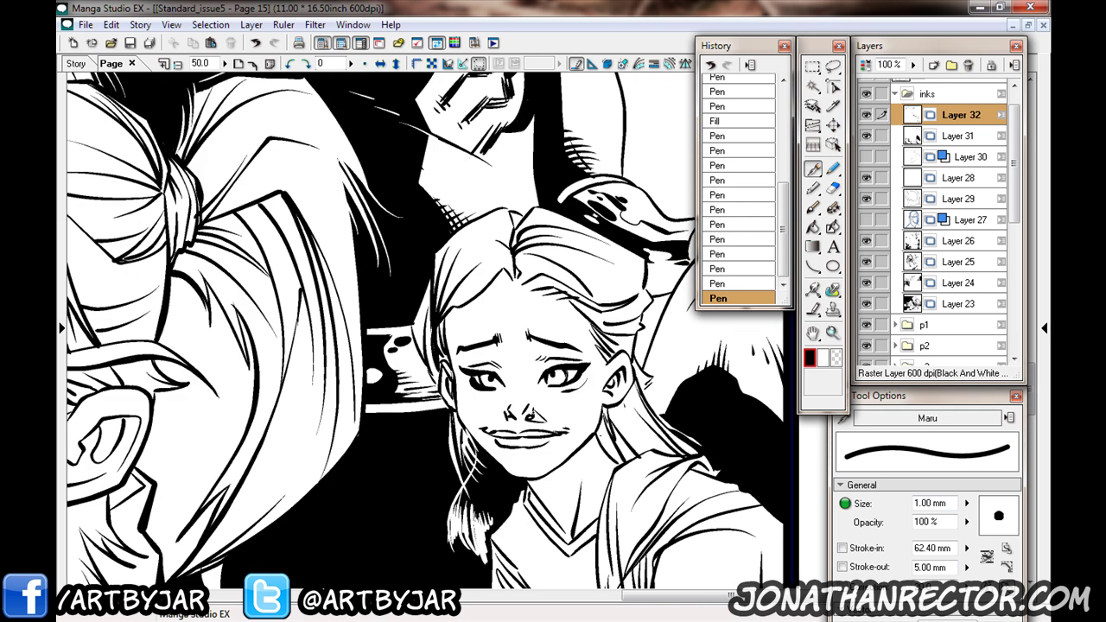
pyautogui.hotkey('ctrl', 'z')
pyautogui.hotkey('ctrl', 'z')
pyautogui.moveTo(525, 422)
pyautogui.mouseDown()
pyautogui.moveTo(543, 420)
pyautogui.moveTo(551, 453)
pyautogui.moveTo(549, 443)
pyautogui.moveTo(595, 478)
pyautogui.mouseUp()
pyautogui.hotkey('ctrl', 'z')
pyautogui.hotkey('ctrl', 'z')
pyautogui.moveTo(585, 482); pyautogui.dragTo(595, 513)
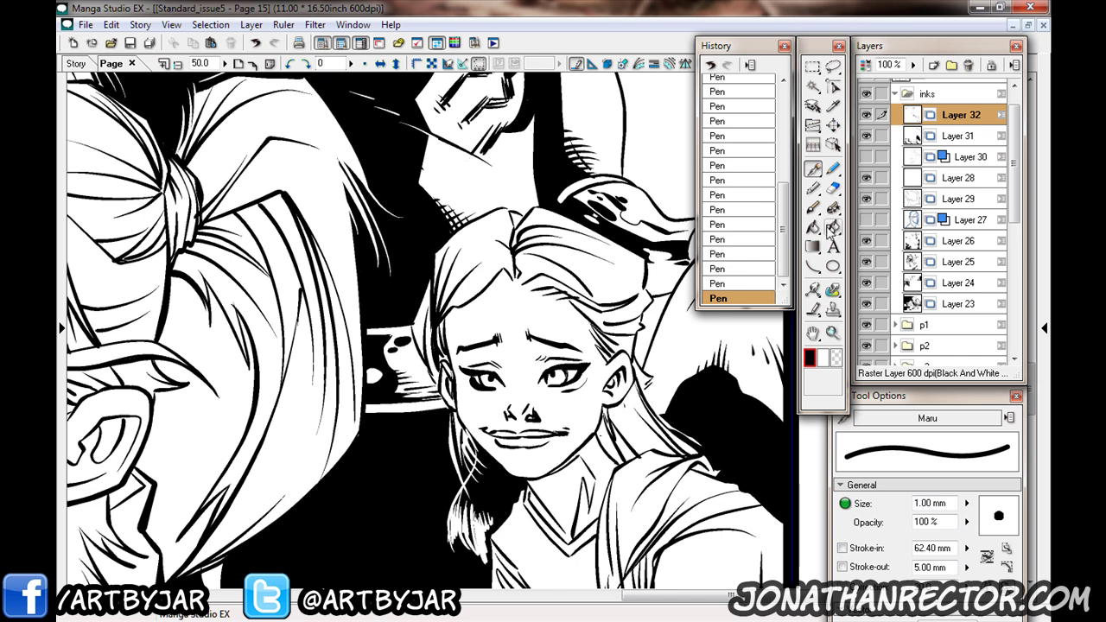
pyautogui.click(832, 228)
pyautogui.click(568, 464)
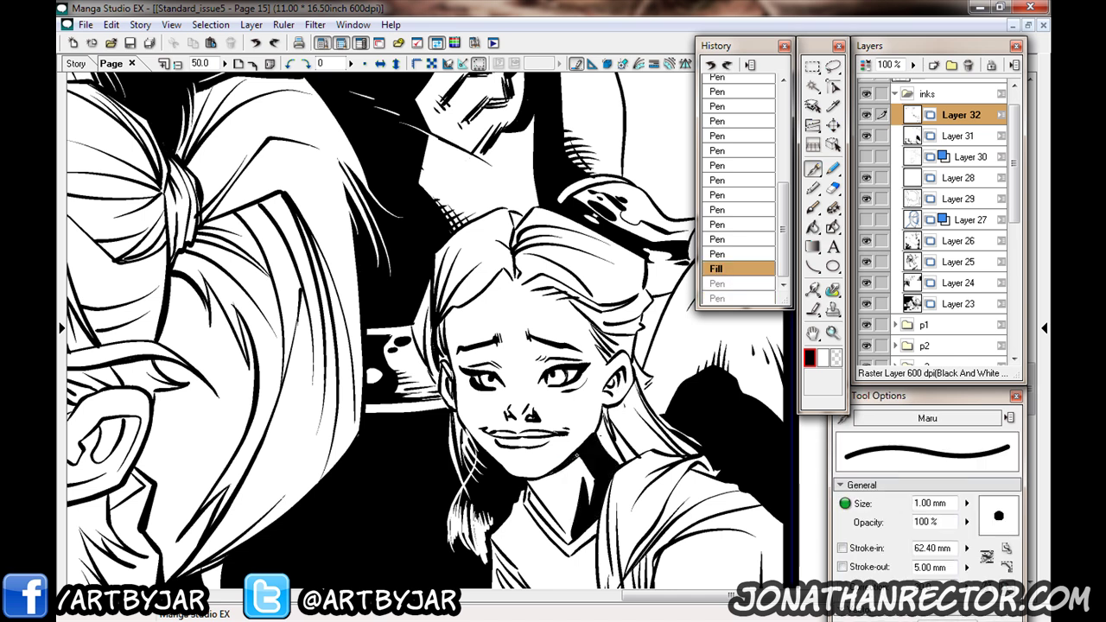
# Restore the undone pen strokes and ink darker shading in the worried girl's ear and side hair.
pyautogui.hotkey('ctrl', 'y')
pyautogui.hotkey('ctrl', 'y')
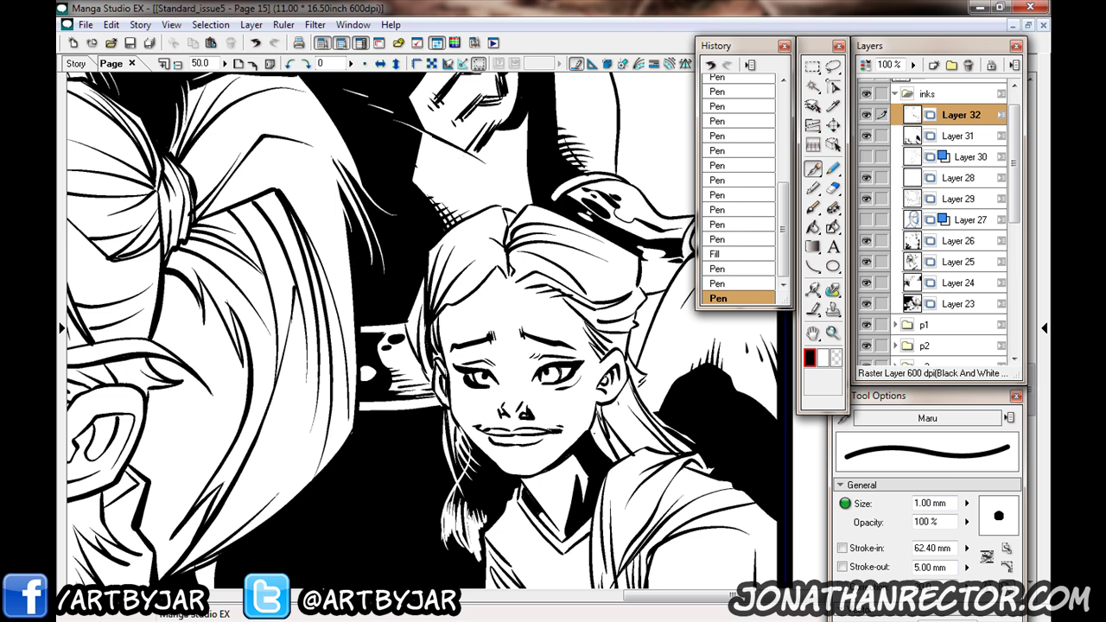
pyautogui.moveTo(472, 309); pyautogui.dragTo(482, 318)
pyautogui.scroll(1, 423, 337)
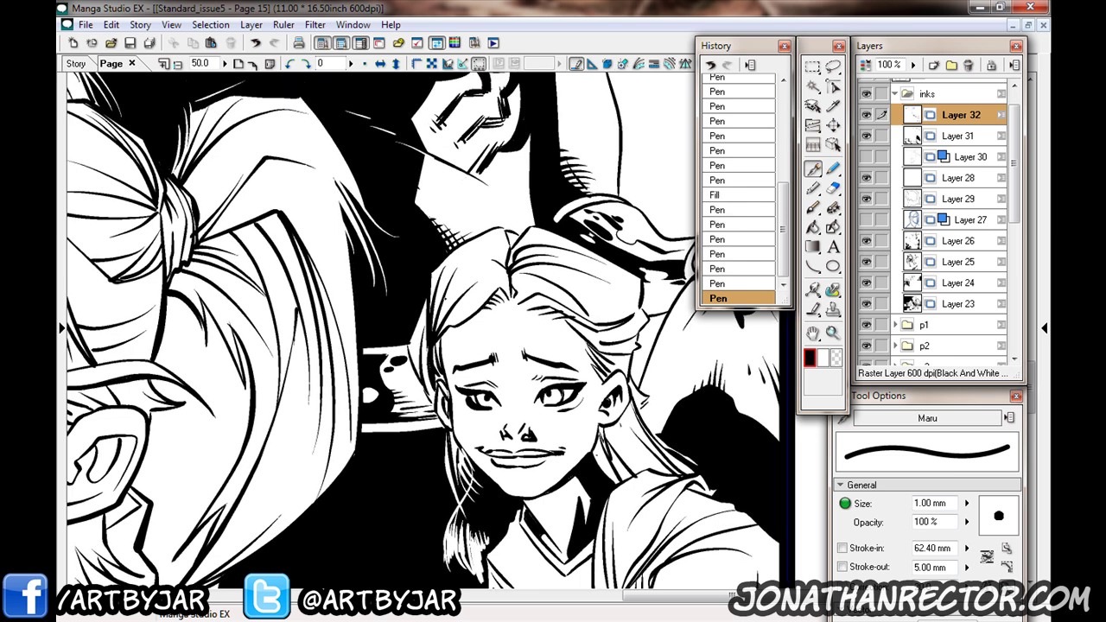
# Fill a small shadow area with black and ink finishing strokes around the worried girl's ear, hair and neck.
pyautogui.moveTo(401, 436); pyautogui.dragTo(306, 281)
pyautogui.press('g')
pyautogui.click(605, 387)
pyautogui.press('p')
pyautogui.moveTo(676, 442)
pyautogui.mouseDown()
pyautogui.moveTo(689, 480)
pyautogui.moveTo(682, 513)
pyautogui.moveTo(694, 469)
pyautogui.mouseUp()
pyautogui.scroll(1, 424, 337)
pyautogui.moveTo(427, 501)
pyautogui.mouseDown()
pyautogui.moveTo(508, 503)
pyautogui.moveTo(496, 494)
pyautogui.mouseUp()
pyautogui.moveTo(413, 435); pyautogui.dragTo(423, 446)
pyautogui.scroll(2, 388, 328)
pyautogui.press('x')
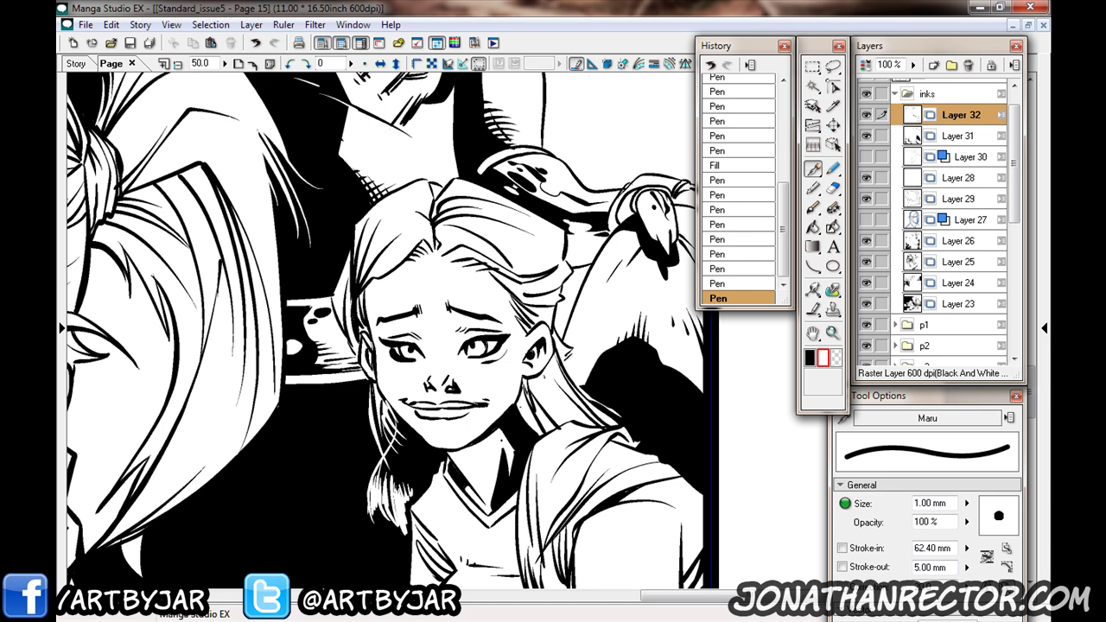
pyautogui.press('x')
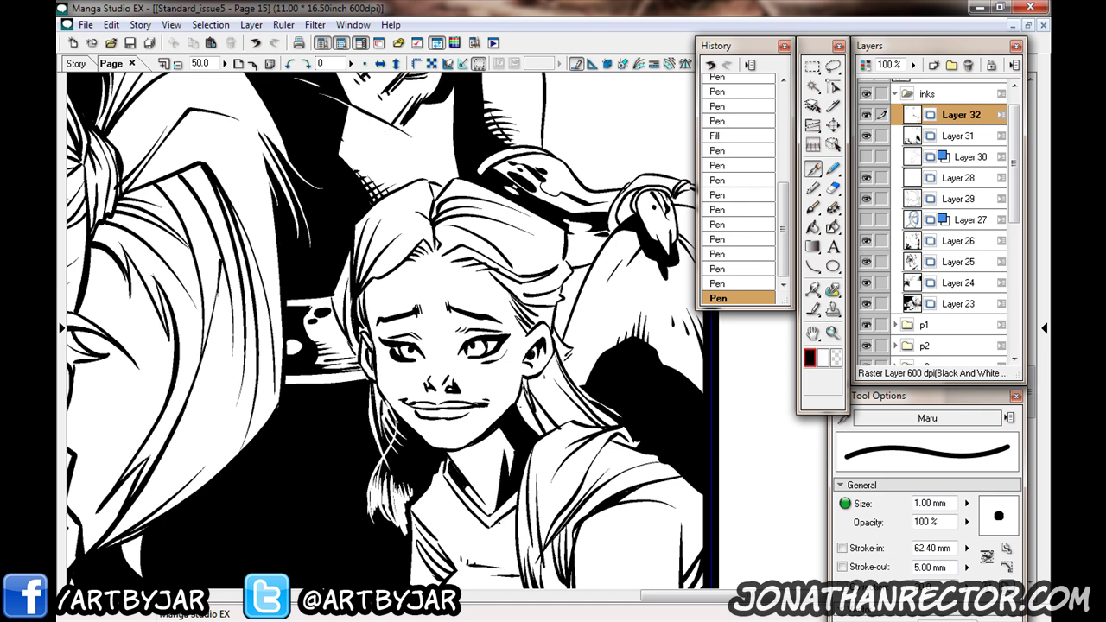
# Lasso feathered shadow shapes in the worried girl's hair behind the ear and her shoulder folds, filling each with black.
pyautogui.moveTo(500, 510); pyautogui.dragTo(515, 523)
pyautogui.hotkey('ctrl', '+')
pyautogui.press('x')
pyautogui.press('x')
pyautogui.press('l')
pyautogui.moveTo(592, 380)
pyautogui.mouseDown()
pyautogui.moveTo(540, 454)
pyautogui.moveTo(527, 388)
pyautogui.moveTo(535, 481)
pyautogui.moveTo(570, 528)
pyautogui.moveTo(505, 406)
pyautogui.moveTo(592, 437)
pyautogui.moveTo(531, 436)
pyautogui.moveTo(519, 380)
pyautogui.moveTo(536, 373)
pyautogui.mouseUp()
pyautogui.hotkey('ctrl', 'u')
pyautogui.hotkey('ctrl', 'd')
pyautogui.scroll(-1, 519, 519)
pyautogui.hotkey('ctrl', 'u')
pyautogui.hotkey('ctrl', 'd')
pyautogui.scroll(5, 535, 380)
pyautogui.hotkey('ctrl', 'u')
pyautogui.hotkey('ctrl', 'd')
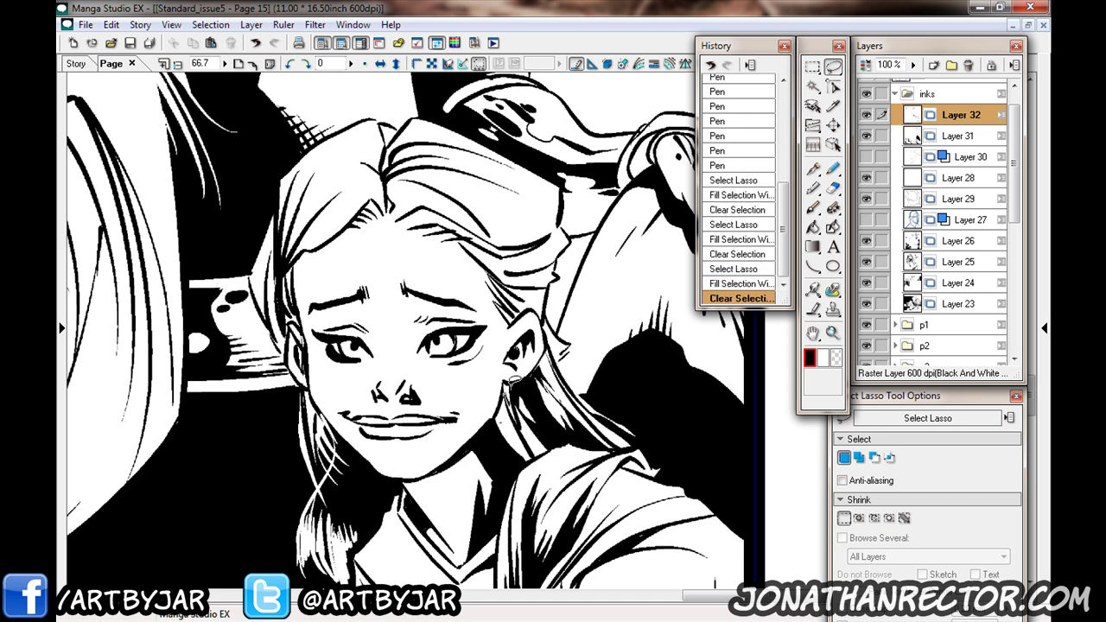
# Ink extra black strands in the worried girl's hair below the ear, beside her neck.
pyautogui.press('p')
pyautogui.moveTo(527, 422); pyautogui.dragTo(516, 446)
pyautogui.moveTo(515, 400)
pyautogui.mouseDown()
pyautogui.moveTo(496, 443)
pyautogui.moveTo(494, 416)
pyautogui.moveTo(496, 436)
pyautogui.mouseUp()
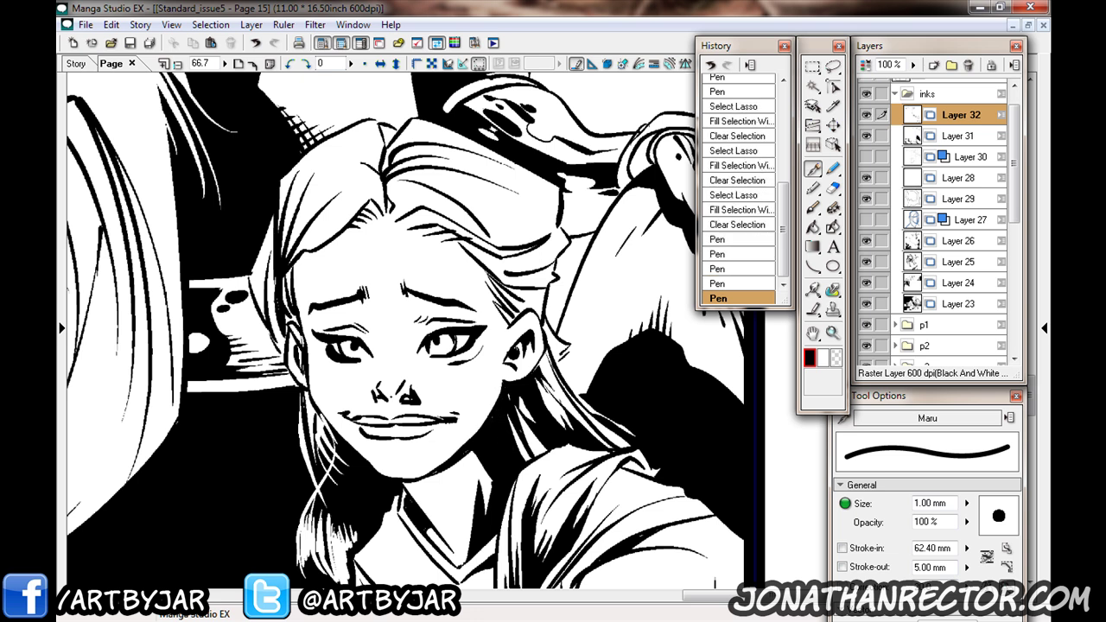
pyautogui.moveTo(503, 391); pyautogui.dragTo(496, 436)
# Outline the shadow under the worried girl's forehead hairline and fill it with black.
pyautogui.moveTo(388, 345)
pyautogui.mouseDown()
pyautogui.moveTo(417, 386)
pyautogui.moveTo(405, 419)
pyautogui.mouseUp()
pyautogui.moveTo(380, 290); pyautogui.dragTo(333, 338)
pyautogui.press('g')
pyautogui.click(339, 331)
pyautogui.press('p')
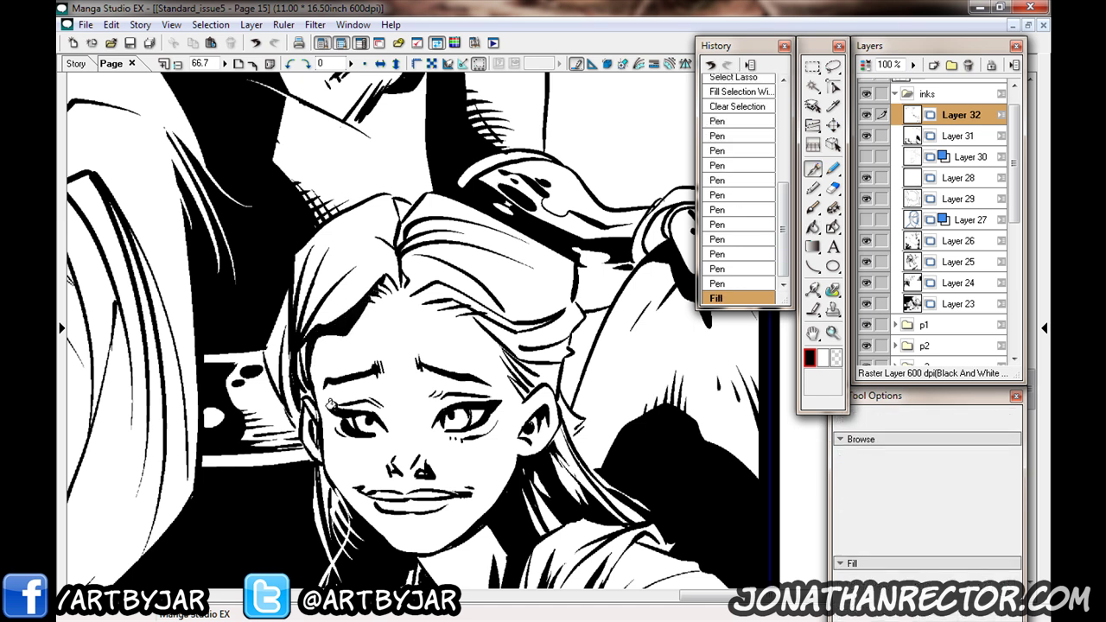
# Lasso tapered shadow shapes across the worried girl's crown and swept-back hair and fill them with black.
pyautogui.moveTo(462, 274); pyautogui.dragTo(507, 317)
pyautogui.press('l')
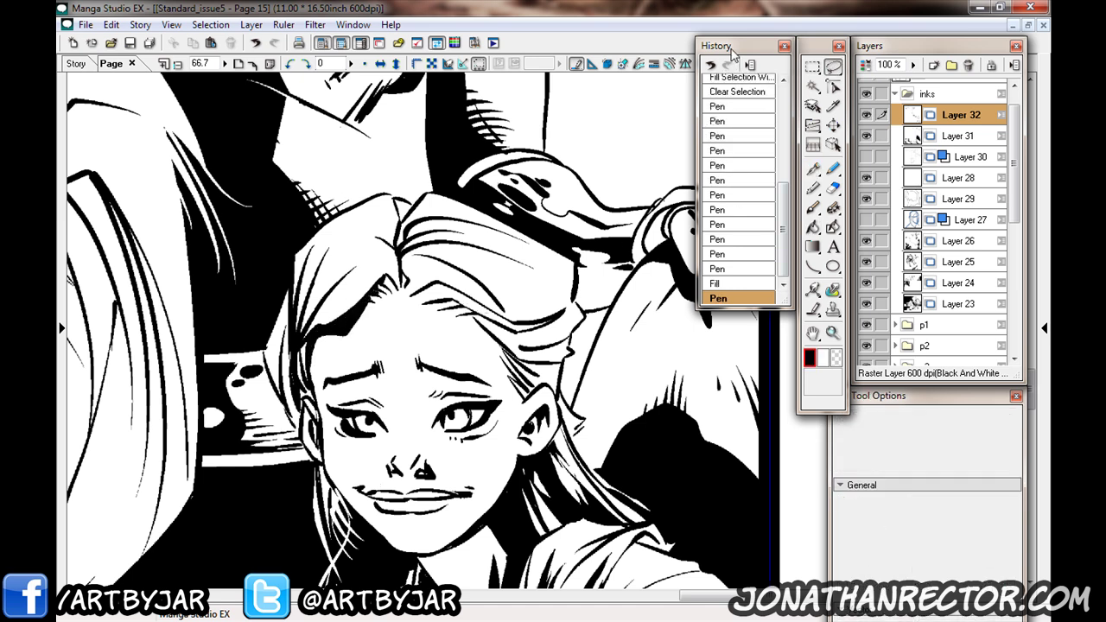
pyautogui.hotkey('ctrl', '+')
pyautogui.moveTo(406, 284); pyautogui.dragTo(419, 379)
pyautogui.moveTo(499, 404)
pyautogui.mouseDown()
pyautogui.moveTo(446, 338)
pyautogui.moveTo(519, 367)
pyautogui.moveTo(562, 337)
pyautogui.moveTo(526, 293)
pyautogui.moveTo(588, 336)
pyautogui.moveTo(540, 417)
pyautogui.moveTo(501, 412)
pyautogui.moveTo(438, 340)
pyautogui.mouseUp()
pyautogui.click(593, 435)
pyautogui.click(385, 441)
pyautogui.moveTo(551, 304)
pyautogui.mouseDown()
pyautogui.moveTo(561, 315)
pyautogui.moveTo(529, 391)
pyautogui.moveTo(454, 362)
pyautogui.moveTo(546, 304)
pyautogui.moveTo(558, 313)
pyautogui.mouseUp()
pyautogui.click(586, 424)
pyautogui.click(445, 423)
# Lasso the shadows in the worried girl's hair at the temple and back of the head and fill them black.
pyautogui.moveTo(450, 325)
pyautogui.mouseDown()
pyautogui.moveTo(462, 350)
pyautogui.moveTo(432, 373)
pyautogui.moveTo(484, 387)
pyautogui.mouseUp()
pyautogui.click(531, 405)
pyautogui.click(391, 405)
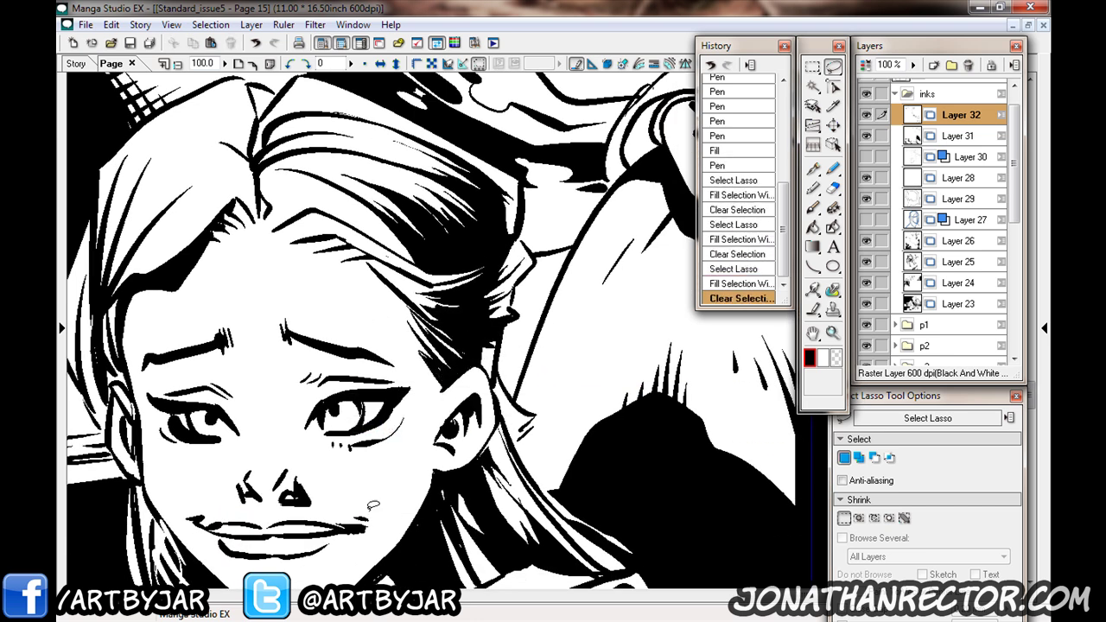
pyautogui.moveTo(373, 505); pyautogui.dragTo(529, 548)
pyautogui.moveTo(510, 264)
pyautogui.mouseDown()
pyautogui.moveTo(484, 233)
pyautogui.moveTo(432, 251)
pyautogui.moveTo(509, 276)
pyautogui.mouseUp()
pyautogui.click(561, 298)
pyautogui.click(395, 299)
# Ink the outline of the fold shadow beside the worried girl's upper arm and fill it with black.
pyautogui.scroll(-5, 400, 312)
pyautogui.scroll(2, 289, 288)
pyautogui.press('p')
pyautogui.moveTo(604, 435); pyautogui.dragTo(615, 438)
pyautogui.moveTo(543, 570)
pyautogui.mouseDown()
pyautogui.moveTo(449, 462)
pyautogui.moveTo(445, 356)
pyautogui.mouseUp()
pyautogui.press('g')
pyautogui.click(398, 449)
pyautogui.press('p')
# Draw white highlight streaks over the black shadows in the worried girl's shoulder drapery and nearby hair.
pyautogui.press('x')
pyautogui.moveTo(400, 437); pyautogui.dragTo(400, 463)
pyautogui.moveTo(389, 344); pyautogui.dragTo(349, 497)
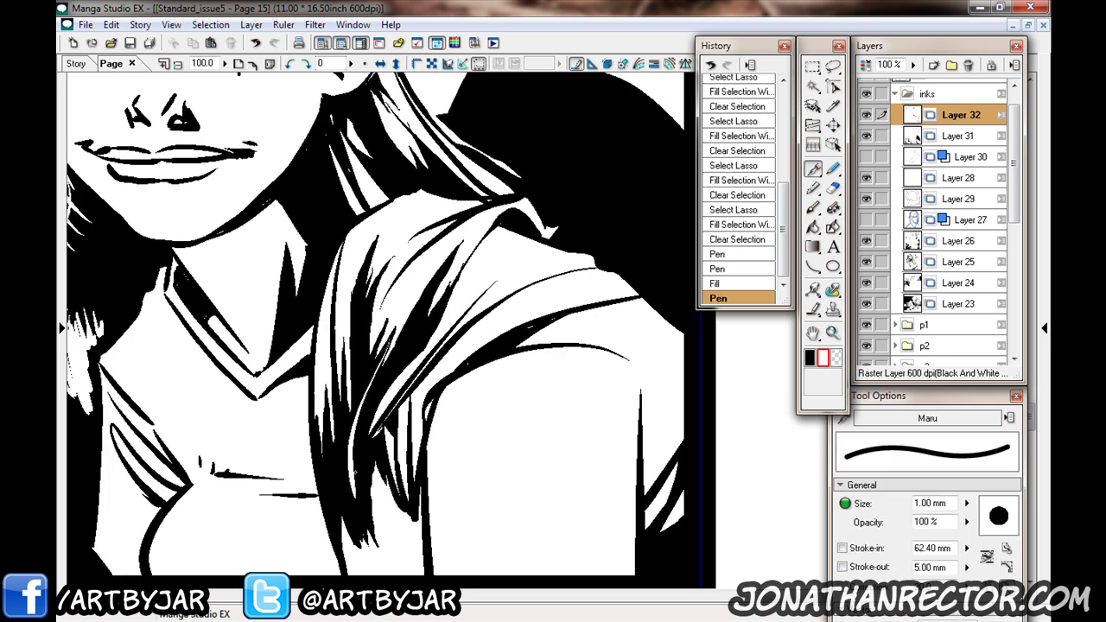
pyautogui.moveTo(356, 396); pyautogui.dragTo(339, 508)
pyautogui.moveTo(268, 405); pyautogui.dragTo(381, 513)
pyautogui.moveTo(465, 210)
pyautogui.mouseDown()
pyautogui.moveTo(415, 351)
pyautogui.moveTo(418, 338)
pyautogui.mouseUp()
pyautogui.moveTo(194, 395)
pyautogui.mouseDown()
pyautogui.moveTo(359, 471)
pyautogui.moveTo(363, 583)
pyautogui.mouseUp()
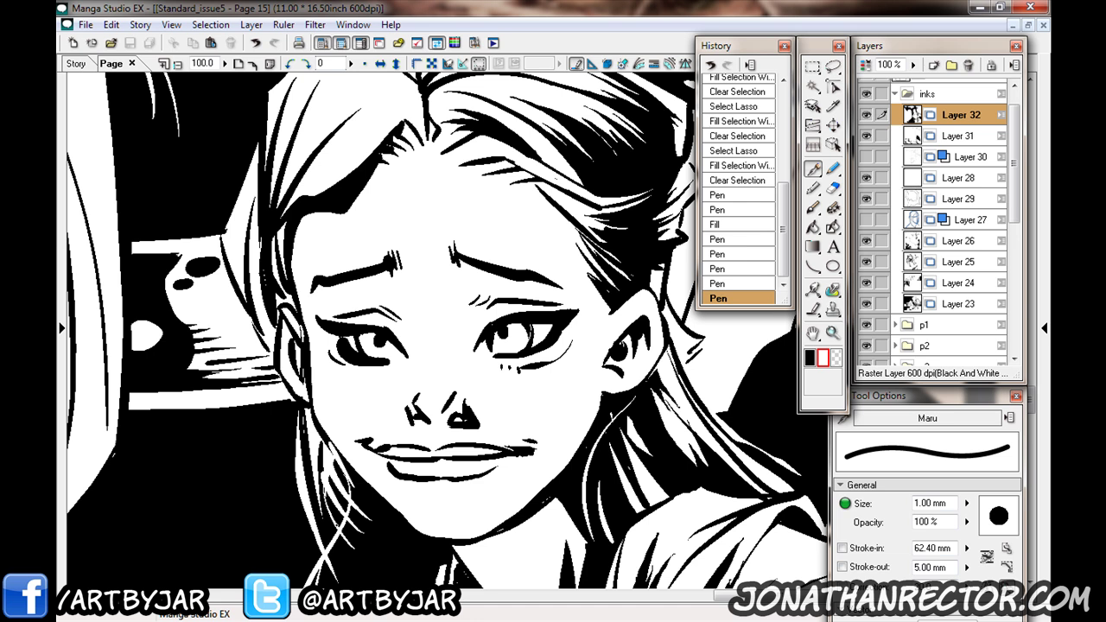
# Switch back to black and ink fine accent strokes in the hair around the worried girl's face.
pyautogui.press('x')
pyautogui.moveTo(432, 303); pyautogui.dragTo(514, 428)
pyautogui.moveTo(363, 307)
pyautogui.mouseDown()
pyautogui.moveTo(402, 352)
pyautogui.moveTo(484, 290)
pyautogui.mouseUp()
pyautogui.moveTo(348, 300); pyautogui.dragTo(350, 338)
pyautogui.moveTo(382, 375); pyautogui.dragTo(394, 410)
pyautogui.moveTo(387, 387); pyautogui.dragTo(399, 424)
pyautogui.moveTo(393, 396)
pyautogui.mouseDown()
pyautogui.moveTo(398, 429)
pyautogui.moveTo(295, 448)
pyautogui.moveTo(274, 396)
pyautogui.mouseUp()
pyautogui.hotkey('ctrl', '-')
pyautogui.hotkey('ctrl', '-')
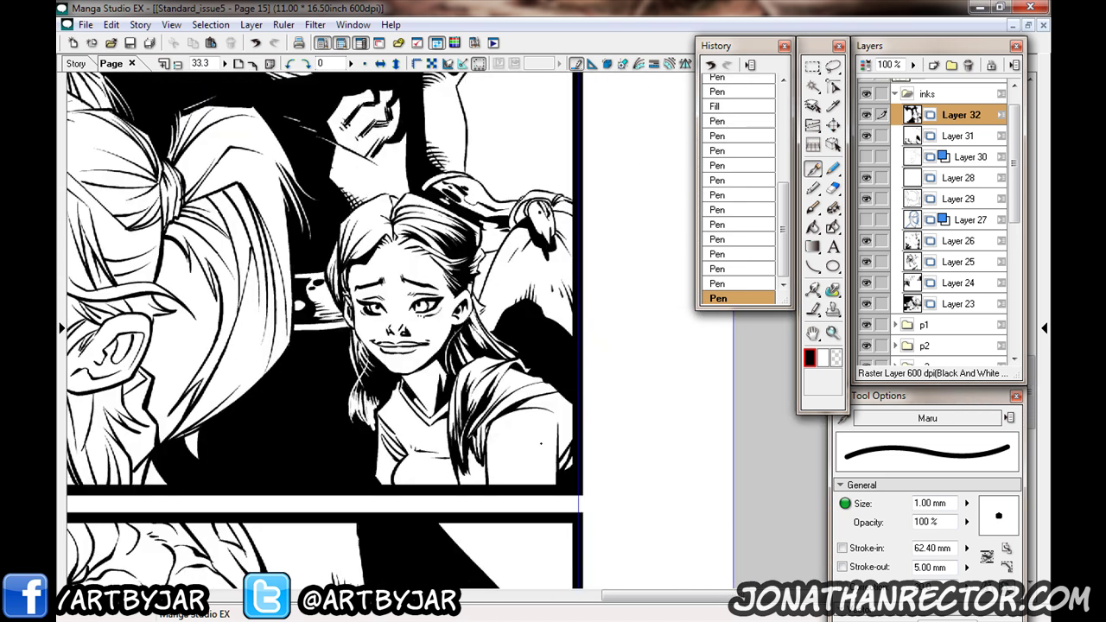
# Compare the worried girl's inks with and without the last three pen strokes.
pyautogui.hotkey('ctrl', 'z')
pyautogui.hotkey('ctrl', 'z')
pyautogui.hotkey('ctrl', 'z')
pyautogui.hotkey('ctrl', 'y')
pyautogui.hotkey('ctrl', 'y')
pyautogui.hotkey('ctrl', 'y')
# Fill the white strip along the lower edge of the band behind the worried girl with black and save the page.
pyautogui.moveTo(236, 362)
pyautogui.mouseDown()
pyautogui.moveTo(275, 488)
pyautogui.moveTo(285, 490)
pyautogui.mouseUp()
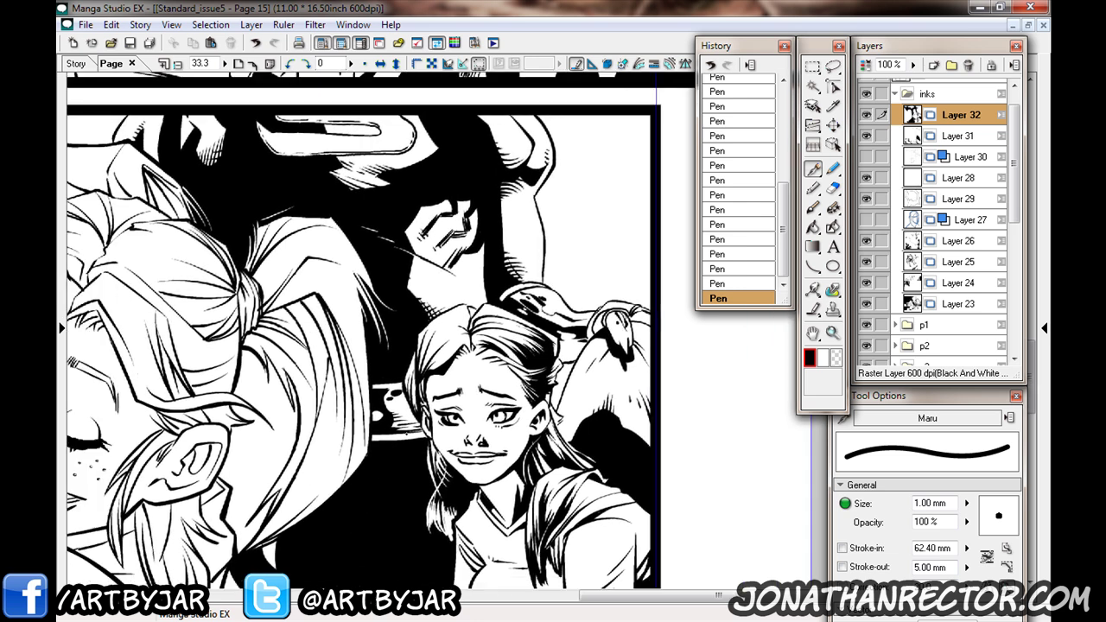
pyautogui.press('g')
pyautogui.click(399, 435)
pyautogui.hotkey('ctrl', '-')
pyautogui.moveTo(93, 380); pyautogui.dragTo(227, 443)
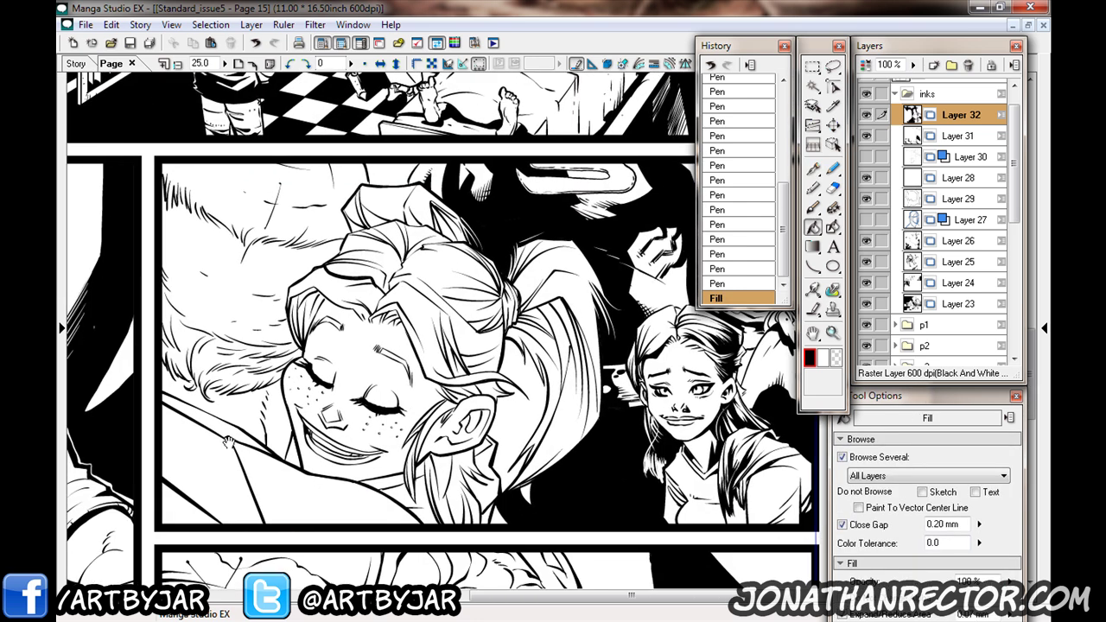
pyautogui.hotkey('ctrl', 's')
# Fill the gap beneath the smiling girl's ponytail with black and draw black and white loose hair strands around it.
pyautogui.click(513, 418)
pyautogui.press('p')
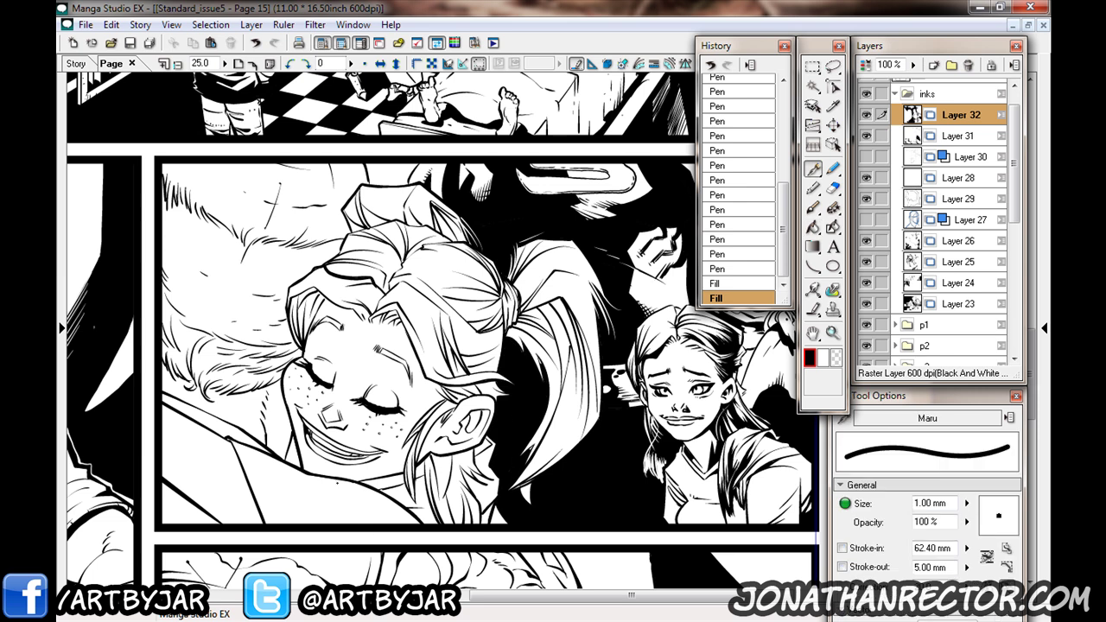
pyautogui.hotkey('ctrl', '+')
pyautogui.moveTo(532, 410); pyautogui.dragTo(529, 375)
pyautogui.moveTo(527, 399); pyautogui.dragTo(513, 342)
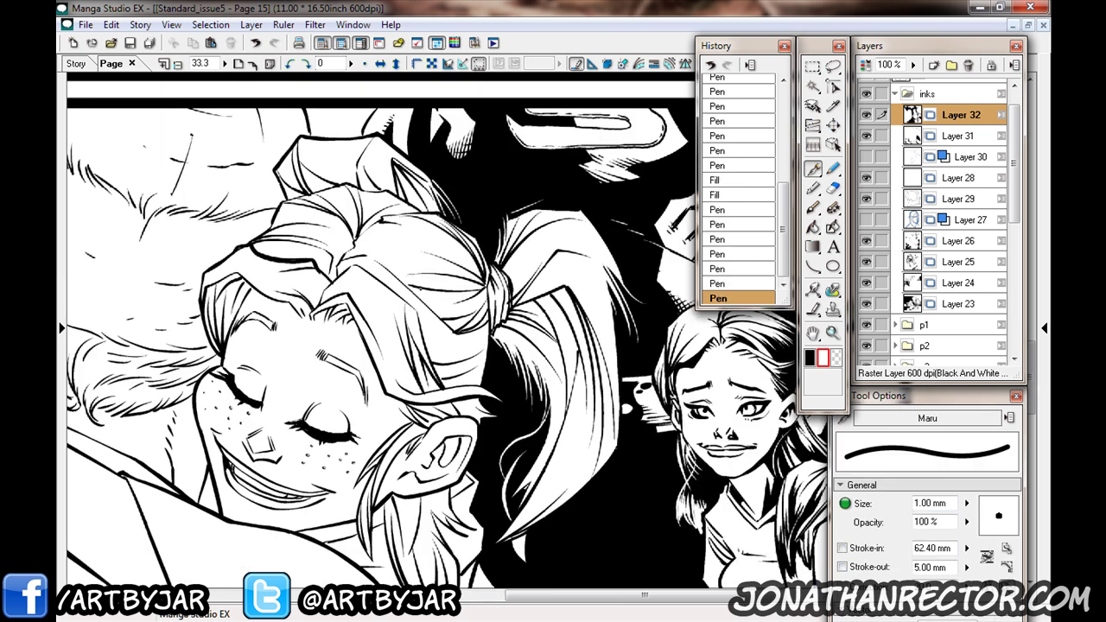
pyautogui.moveTo(606, 471); pyautogui.dragTo(556, 536)
pyautogui.scroll(3, 393, 391)
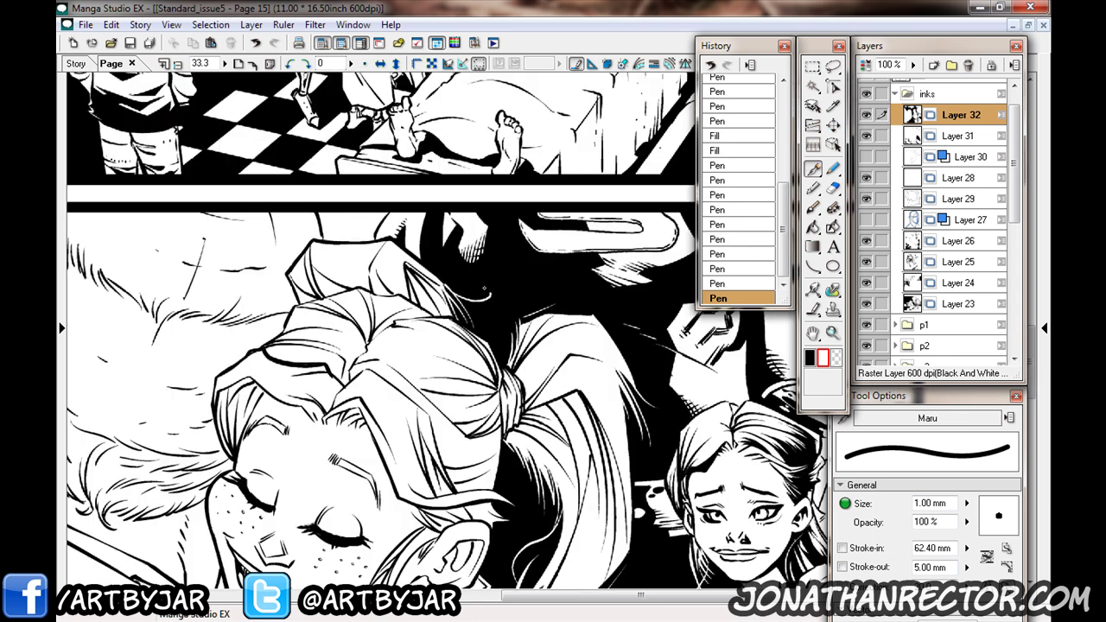
# Fill the shadow under the smiling girl's nose with black.
pyautogui.hotkey('ctrl', '+')
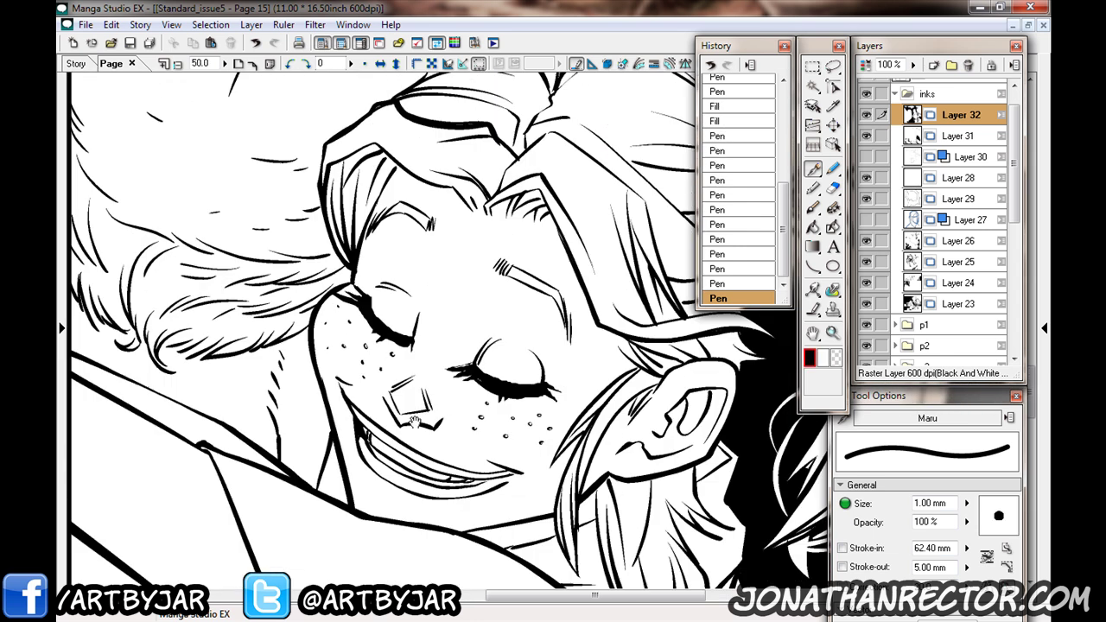
pyautogui.press('g')
pyautogui.click(445, 422)
pyautogui.press('p')
pyautogui.moveTo(406, 385); pyautogui.dragTo(285, 316)
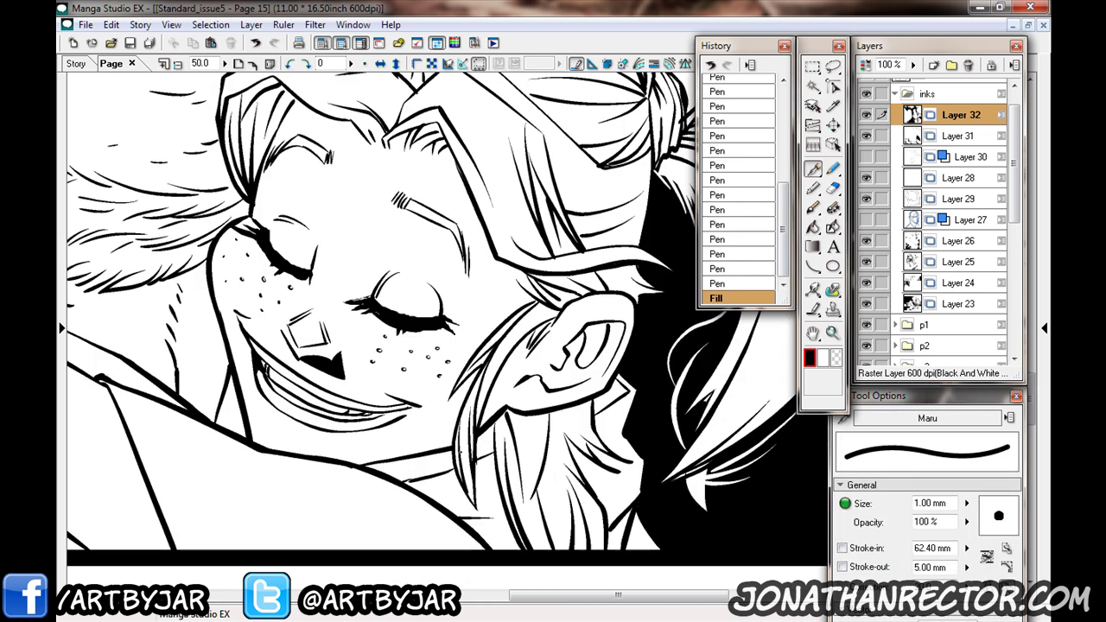
# Fill the dark areas inside the smiling girl's open mouth with black.
pyautogui.press('g')
pyautogui.click(328, 399)
pyautogui.press('p')
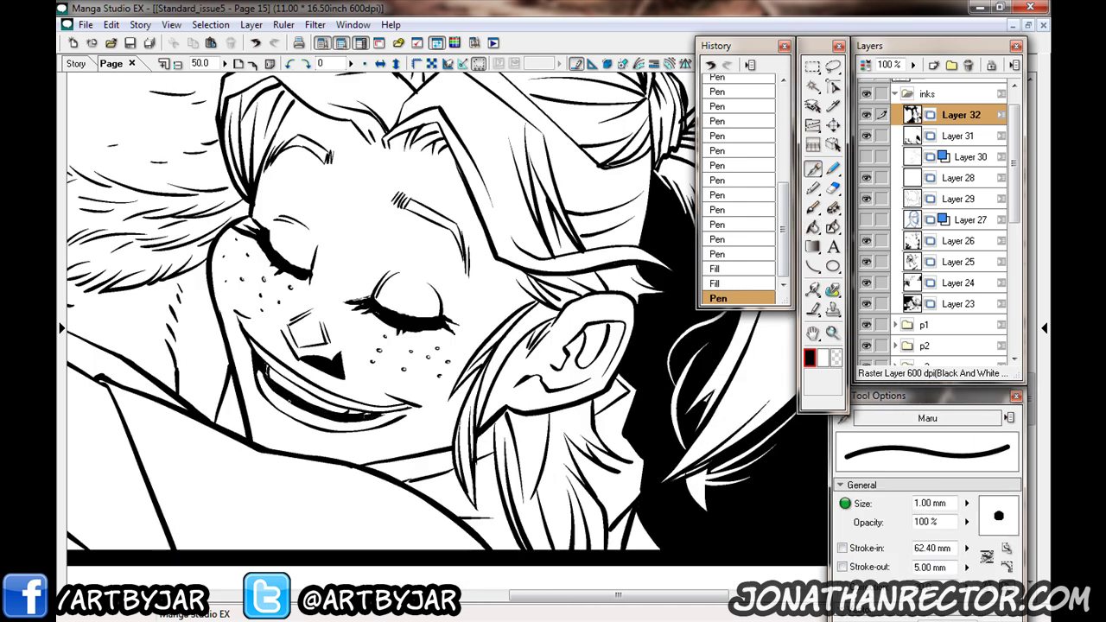
pyautogui.press('g')
pyautogui.click(377, 403)
pyautogui.press('p')
# Outline the smiling girl's lower lip shadow, fill it with black and touch up the lines around her mouth.
pyautogui.moveTo(272, 406)
pyautogui.mouseDown()
pyautogui.moveTo(328, 436)
pyautogui.moveTo(402, 423)
pyautogui.mouseUp()
pyautogui.press('g')
pyautogui.click(403, 419)
pyautogui.press('p')
pyautogui.moveTo(304, 430); pyautogui.dragTo(328, 432)
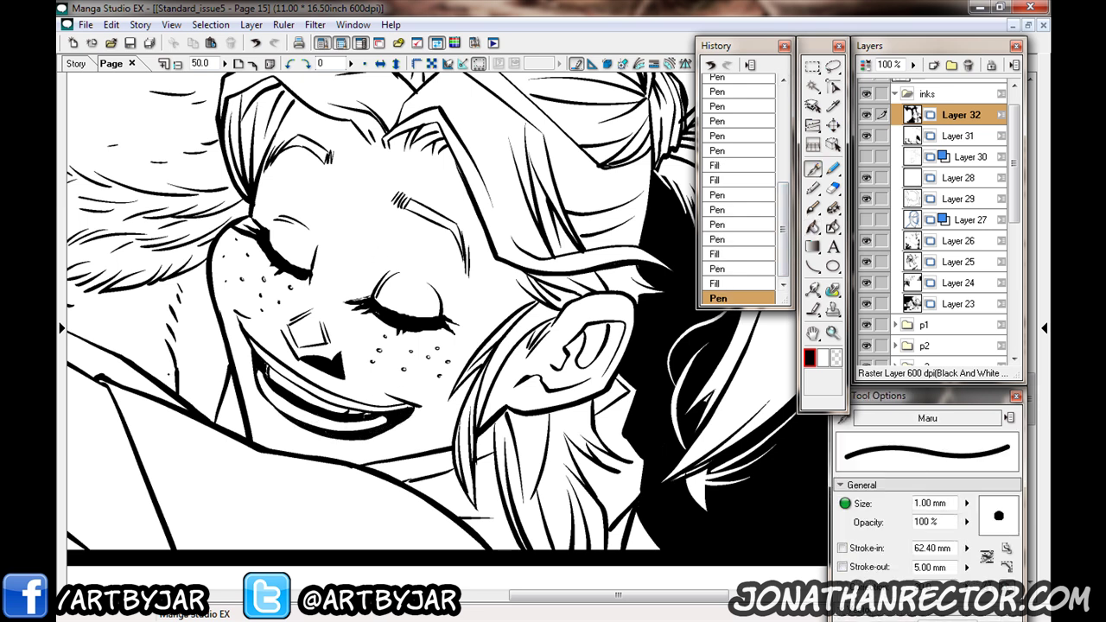
pyautogui.hotkey('ctrl', '-')
pyautogui.hotkey('ctrl', '+')
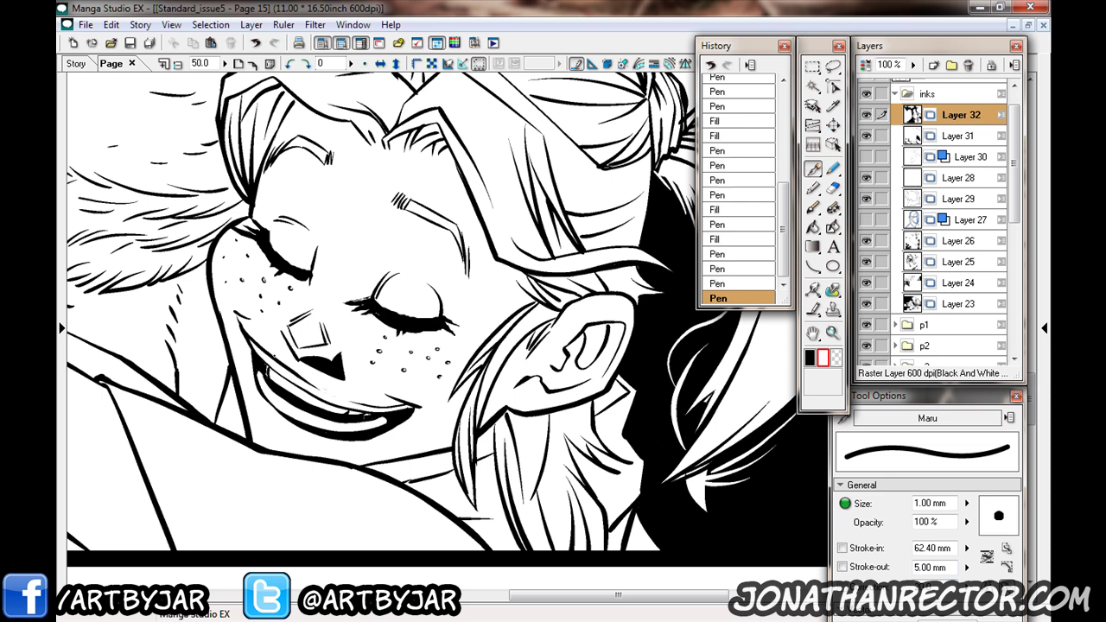
pyautogui.hotkey('ctrl', '-')
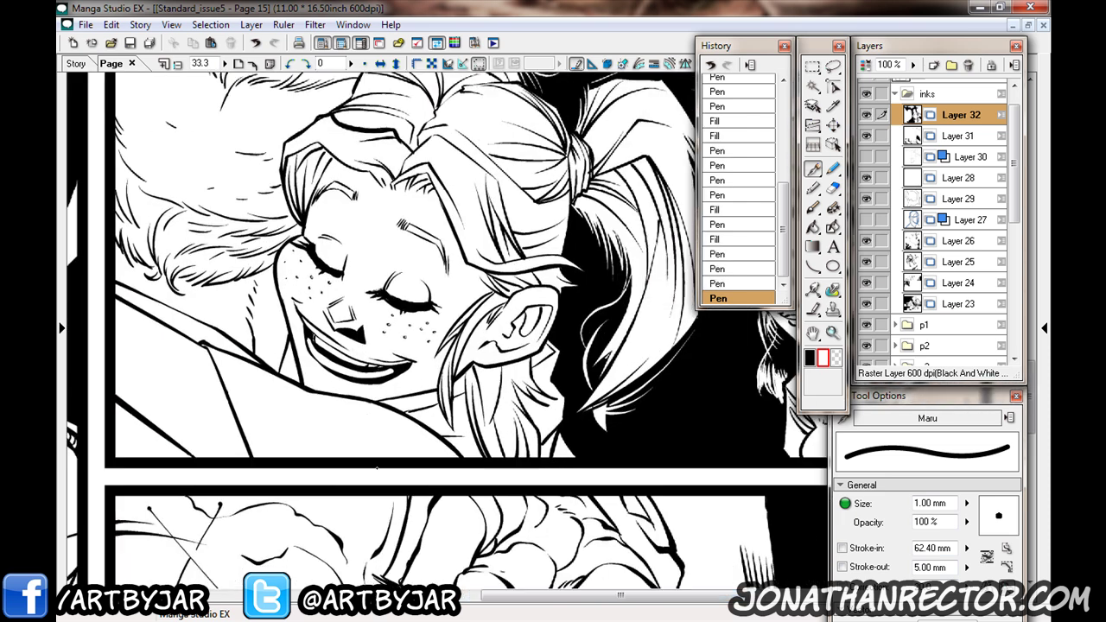
# Ink and fill the dark hollows inside the smiling girl's ear with black.
pyautogui.press('g')
pyautogui.press('p')
pyautogui.click(523, 318)
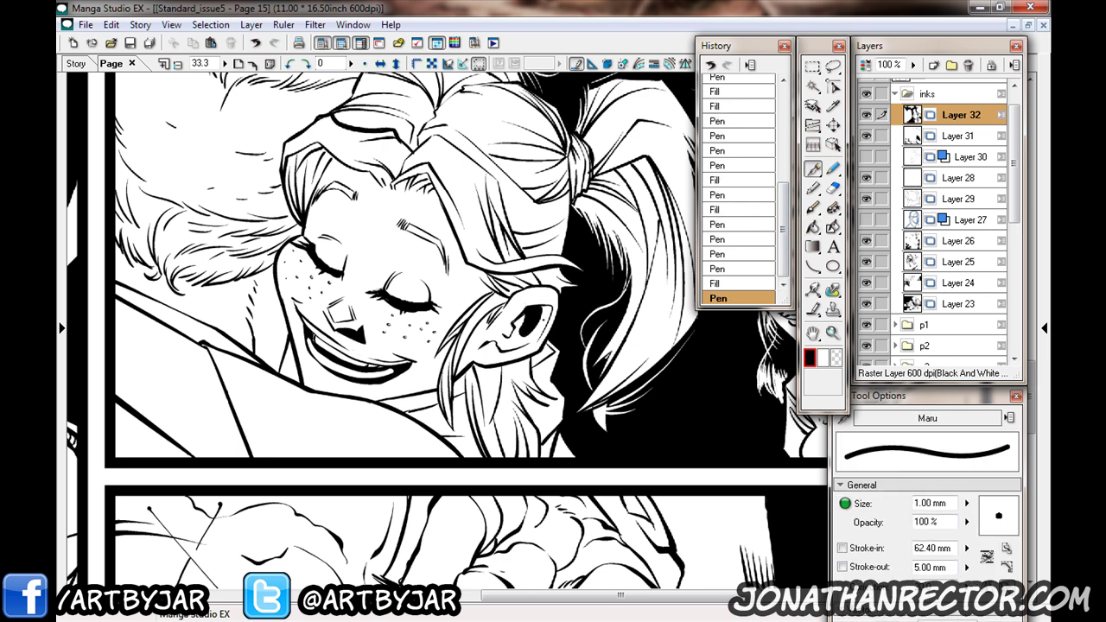
pyautogui.press('g')
pyautogui.click(533, 308)
pyautogui.press('p')
pyautogui.moveTo(533, 308); pyautogui.dragTo(551, 398)
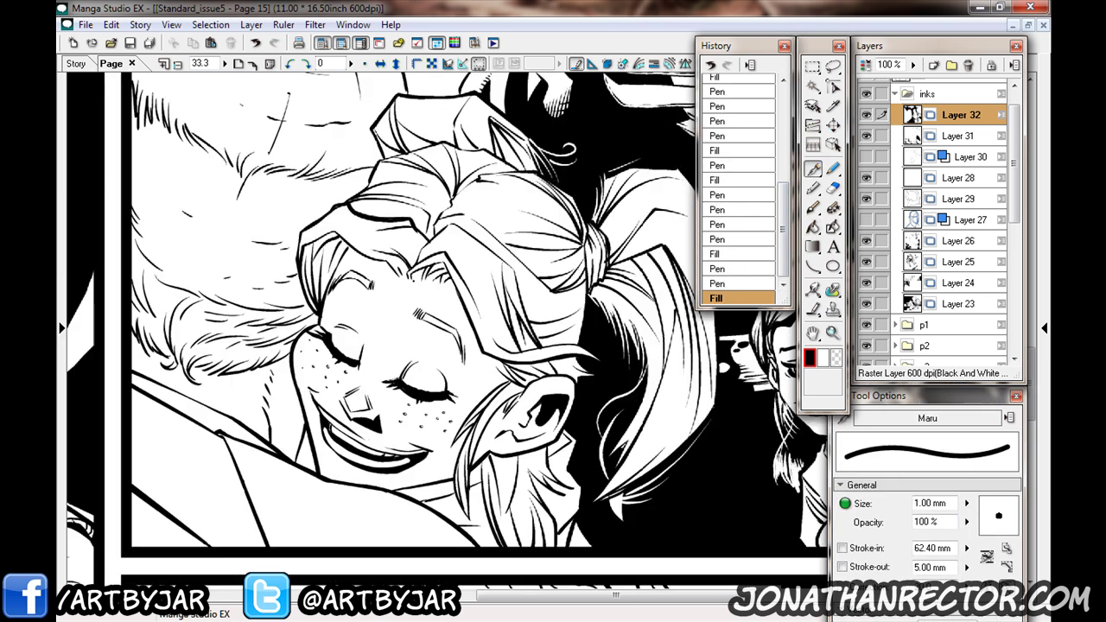
# Lasso the jagged shadow in the smiling girl's hair beneath the bang at her far temple and fill it black.
pyautogui.click(465, 291)
pyautogui.moveTo(335, 236); pyautogui.dragTo(296, 304)
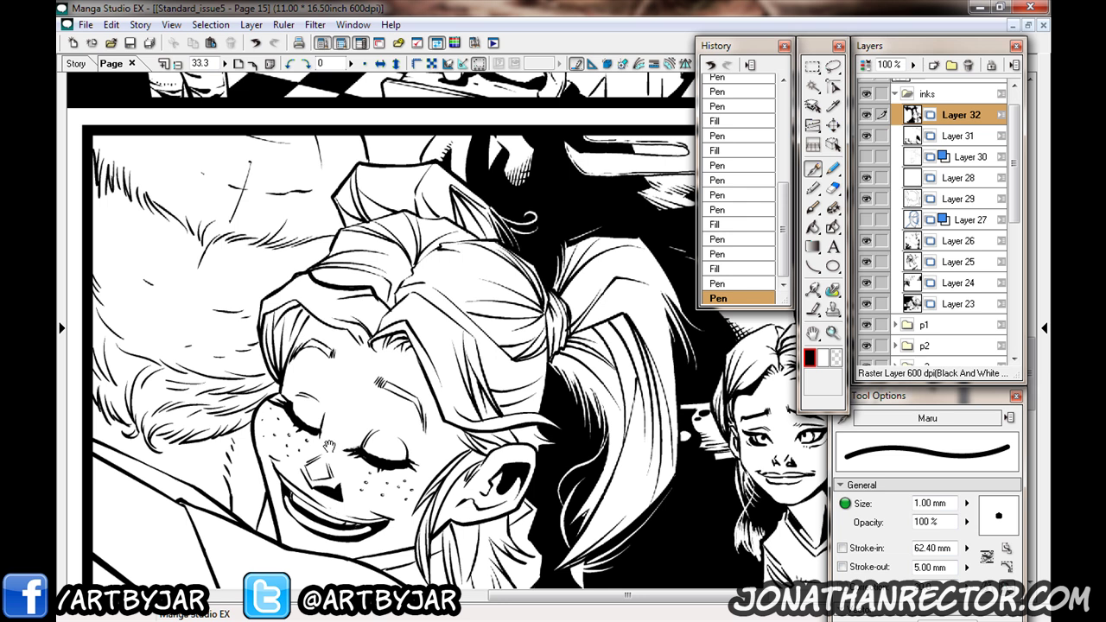
pyautogui.scroll(1, 329, 444)
pyautogui.press('m')
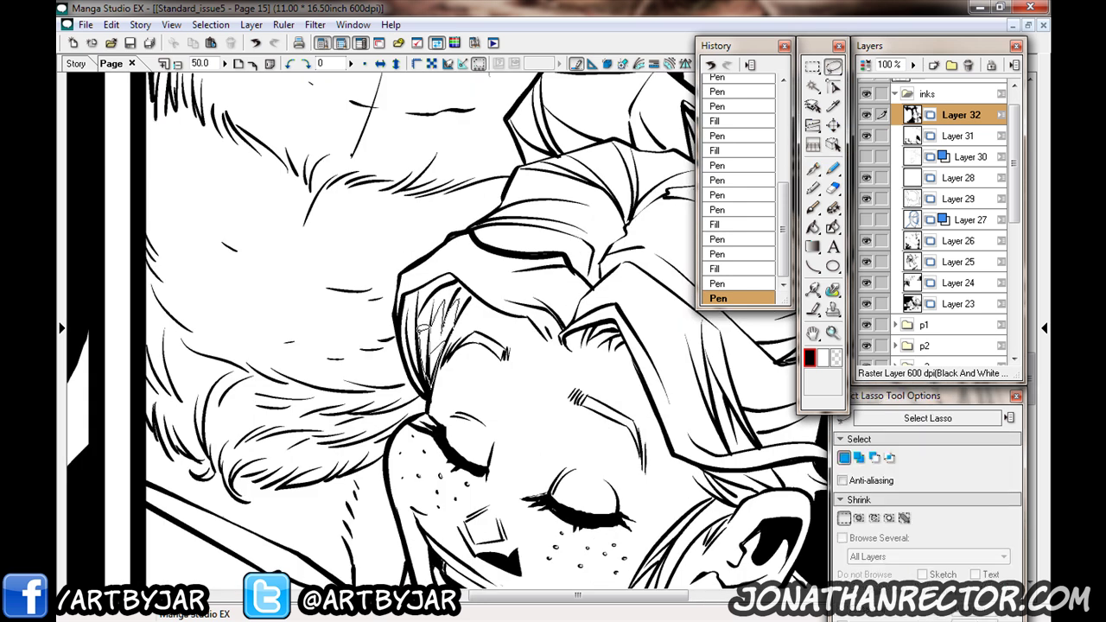
pyautogui.moveTo(442, 274)
pyautogui.mouseDown()
pyautogui.moveTo(418, 319)
pyautogui.moveTo(423, 382)
pyautogui.moveTo(447, 275)
pyautogui.moveTo(278, 301)
pyautogui.mouseUp()
pyautogui.hotkey('ctrl', 'u')
pyautogui.hotkey('ctrl', 'd')
# Extend the shadow beneath the smiling girl's bang along the forehead with pen strokes and fill it with black.
pyautogui.press('p')
pyautogui.click(444, 277)
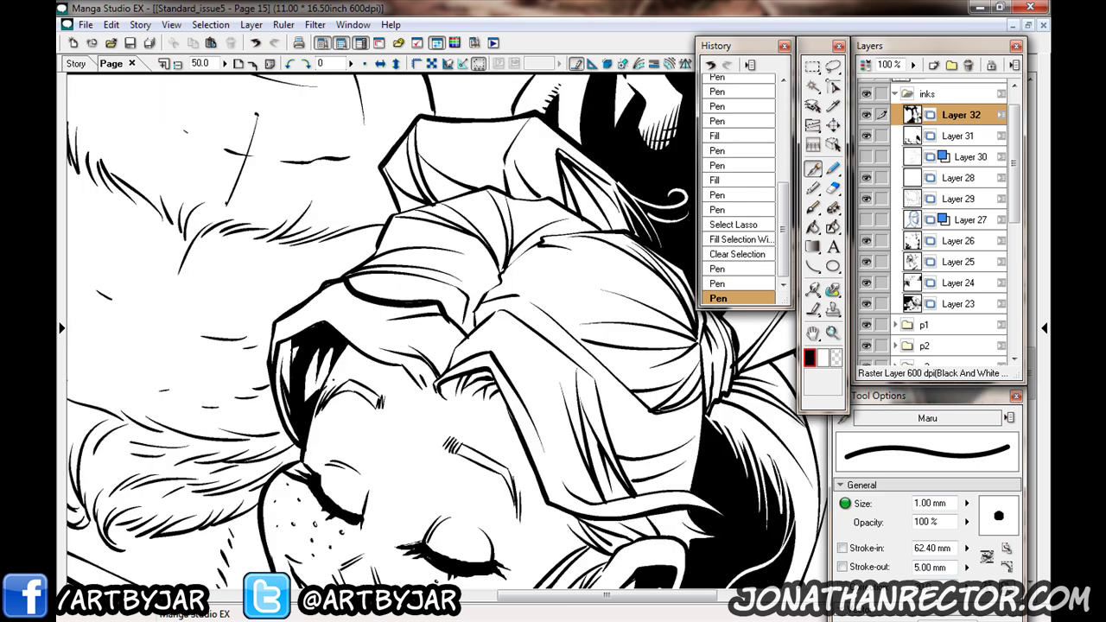
pyautogui.press('g')
pyautogui.click(351, 304)
pyautogui.press('p')
pyautogui.moveTo(435, 544); pyautogui.dragTo(383, 341)
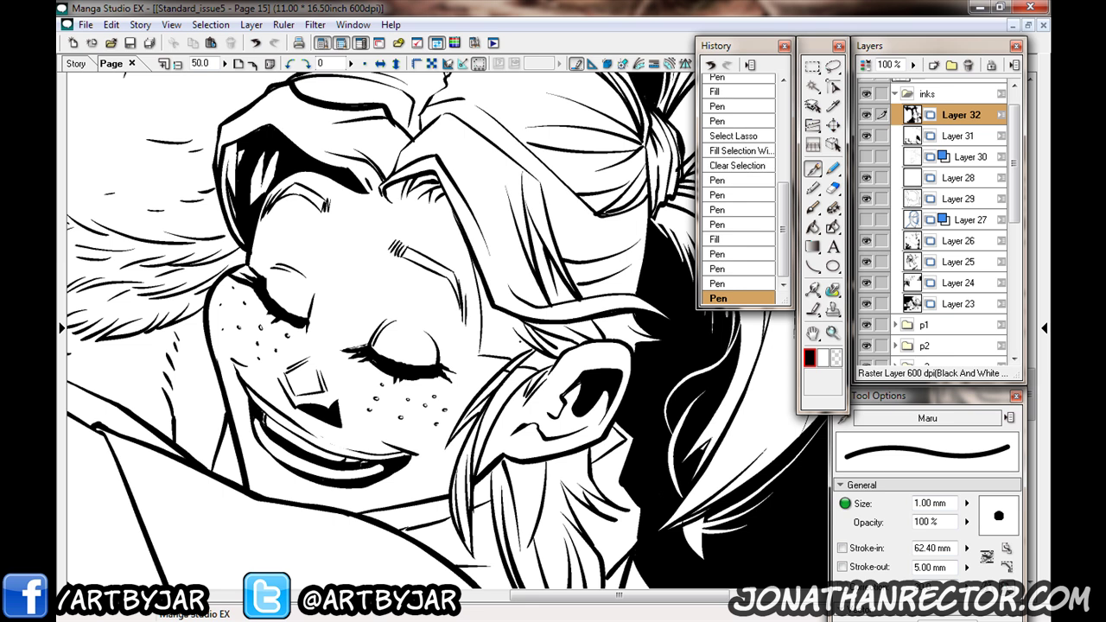
# Ink and fill black shadows in the smiling girl's side hair between her cheek and ear.
pyautogui.press('g')
pyautogui.click(491, 328)
pyautogui.press('p')
pyautogui.moveTo(501, 321)
pyautogui.mouseDown()
pyautogui.moveTo(518, 315)
pyautogui.moveTo(584, 380)
pyautogui.mouseUp()
pyautogui.press('g')
pyautogui.click(522, 313)
pyautogui.press('p')
pyautogui.moveTo(570, 285)
pyautogui.mouseDown()
pyautogui.moveTo(595, 368)
pyautogui.moveTo(609, 366)
pyautogui.mouseUp()
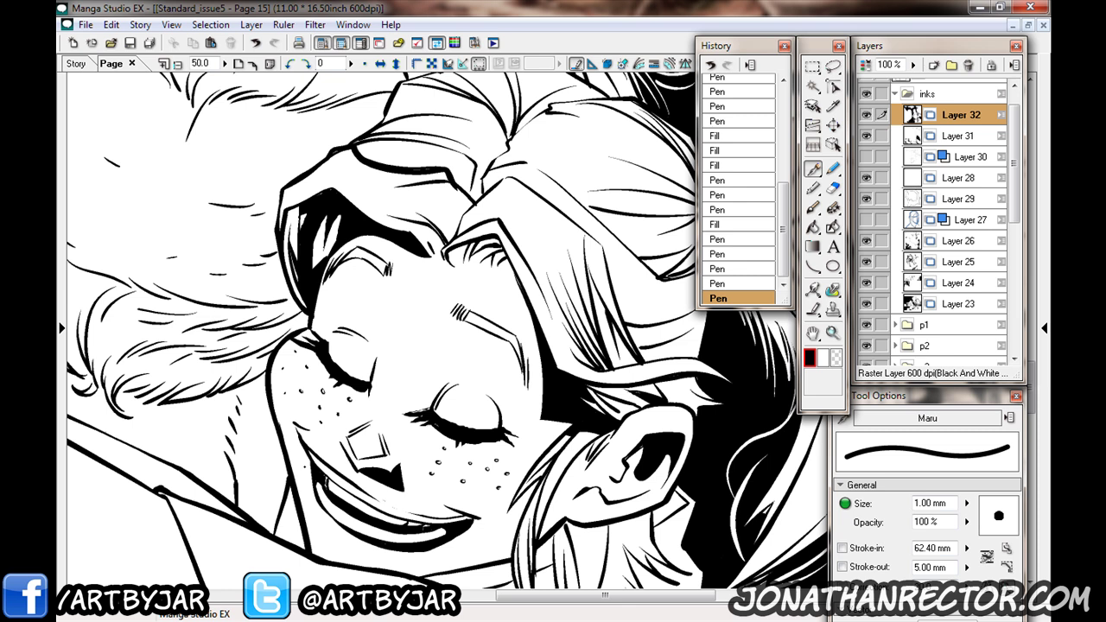
# Ink fine strokes around the smiling girl's eyelid and side hair and fill a small enclosed area with black.
pyautogui.moveTo(425, 276); pyautogui.dragTo(435, 259)
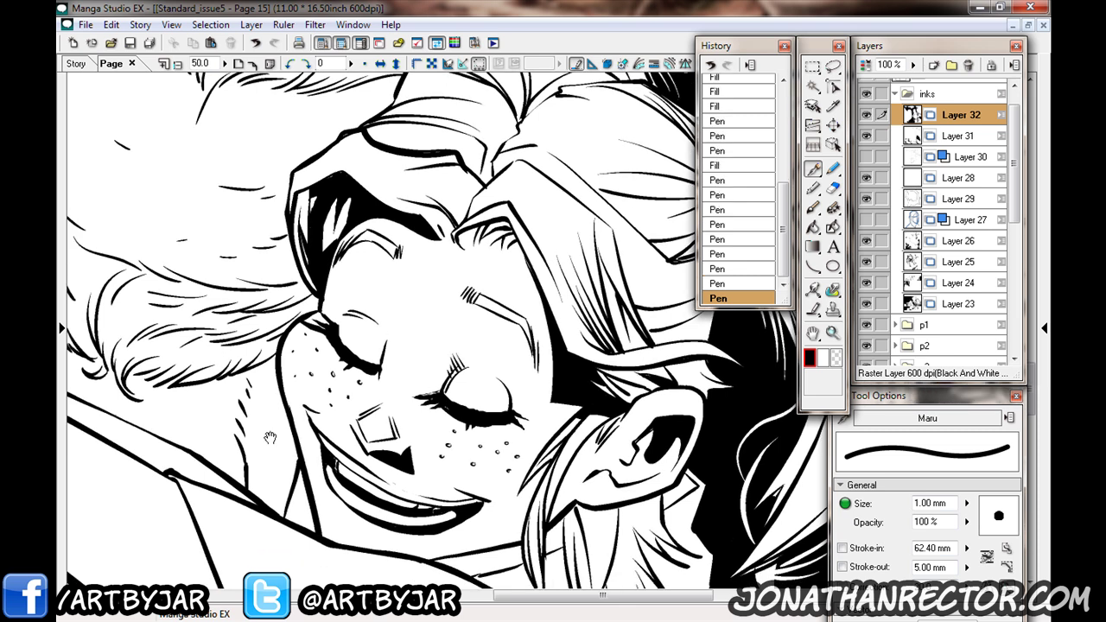
pyautogui.moveTo(456, 370); pyautogui.dragTo(491, 399)
pyautogui.press('g')
pyautogui.click(375, 430)
pyautogui.press('p')
pyautogui.moveTo(460, 457)
pyautogui.mouseDown()
pyautogui.moveTo(281, 451)
pyautogui.moveTo(198, 477)
pyautogui.moveTo(199, 555)
pyautogui.mouseUp()
# Lasso feathered shadows in the smiling girl's hair where it gathers at the hair tie and fill them with black.
pyautogui.press('l')
pyautogui.moveTo(333, 190); pyautogui.dragTo(447, 252)
pyautogui.moveTo(516, 264); pyautogui.dragTo(421, 232)
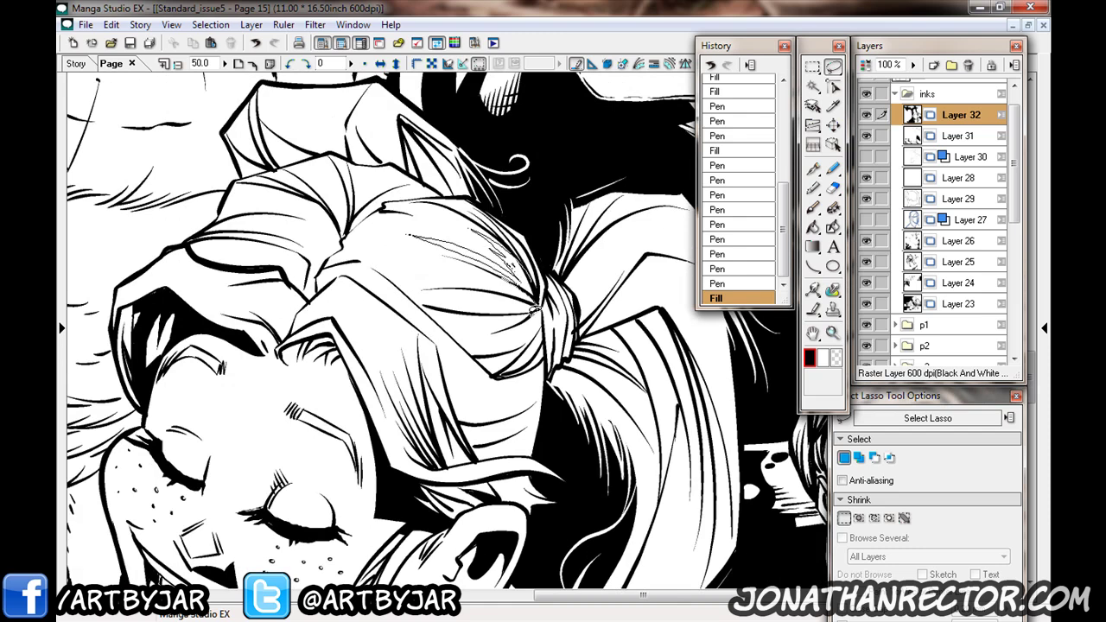
pyautogui.moveTo(546, 321); pyautogui.dragTo(544, 328)
pyautogui.click(480, 397)
pyautogui.hotkey('ctrl', 'd')
# Lasso feathered shadow shapes in the upper and lower parts of the smiling girl's ponytail and fill them with black.
pyautogui.moveTo(483, 385); pyautogui.dragTo(380, 381)
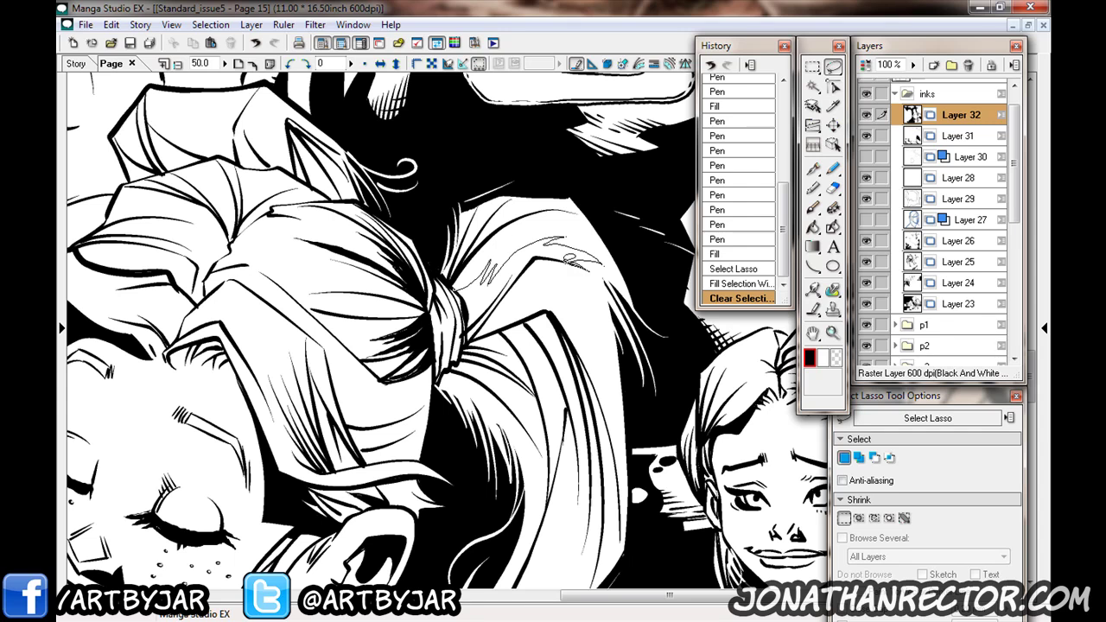
pyautogui.moveTo(458, 251); pyautogui.dragTo(562, 315)
pyautogui.click(440, 289)
pyautogui.hotkey('ctrl', 'd')
pyautogui.moveTo(519, 363); pyautogui.dragTo(456, 342)
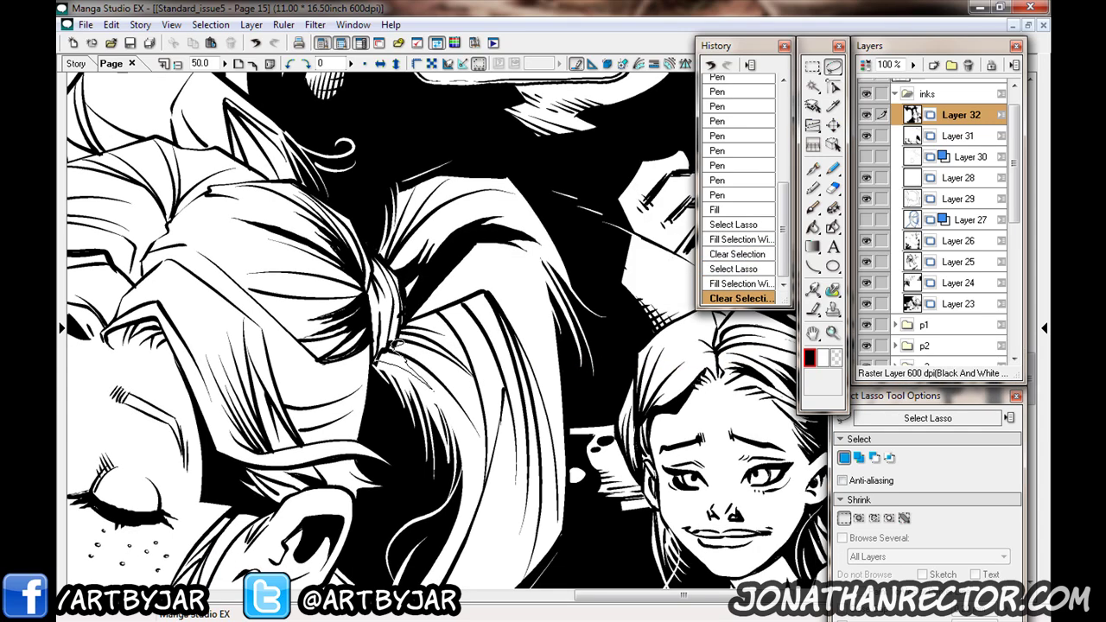
pyautogui.moveTo(447, 293)
pyautogui.mouseDown()
pyautogui.moveTo(379, 345)
pyautogui.moveTo(365, 411)
pyautogui.moveTo(406, 338)
pyautogui.mouseUp()
pyautogui.hotkey('alt', 'Delete')
pyautogui.hotkey('ctrl', 'd')
# Ink pen strokes in the smiling girl's ponytail and undo the last one.
pyautogui.press('p')
pyautogui.hotkey('ctrl', '-')
pyautogui.hotkey('ctrl', '-')
pyautogui.moveTo(504, 498); pyautogui.dragTo(464, 482)
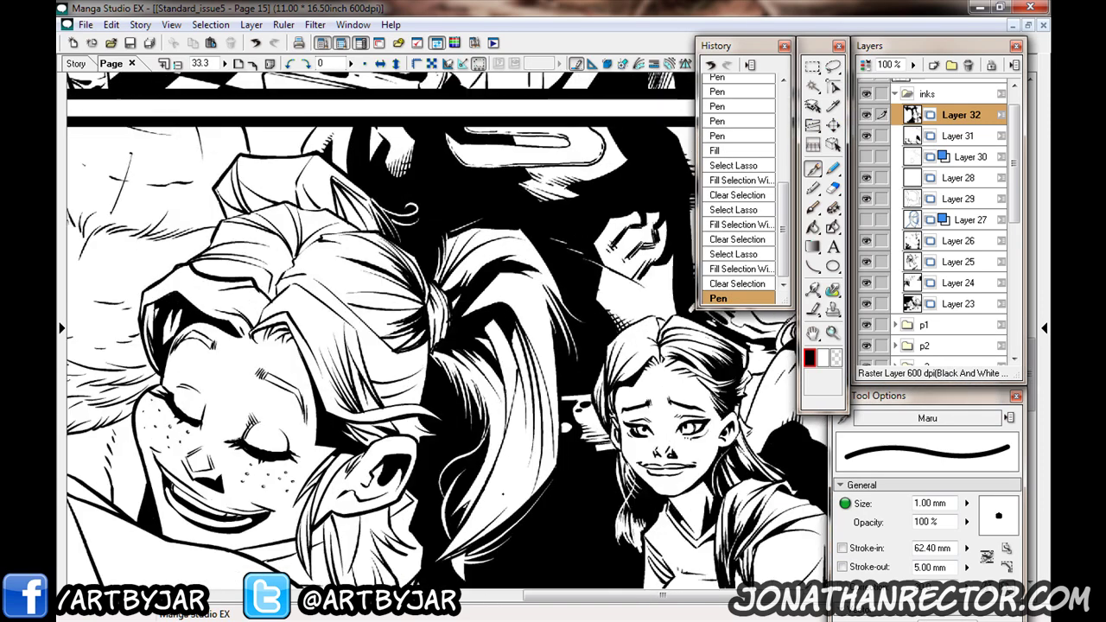
pyautogui.hotkey('ctrl', '+')
pyautogui.hotkey('ctrl', 'z')
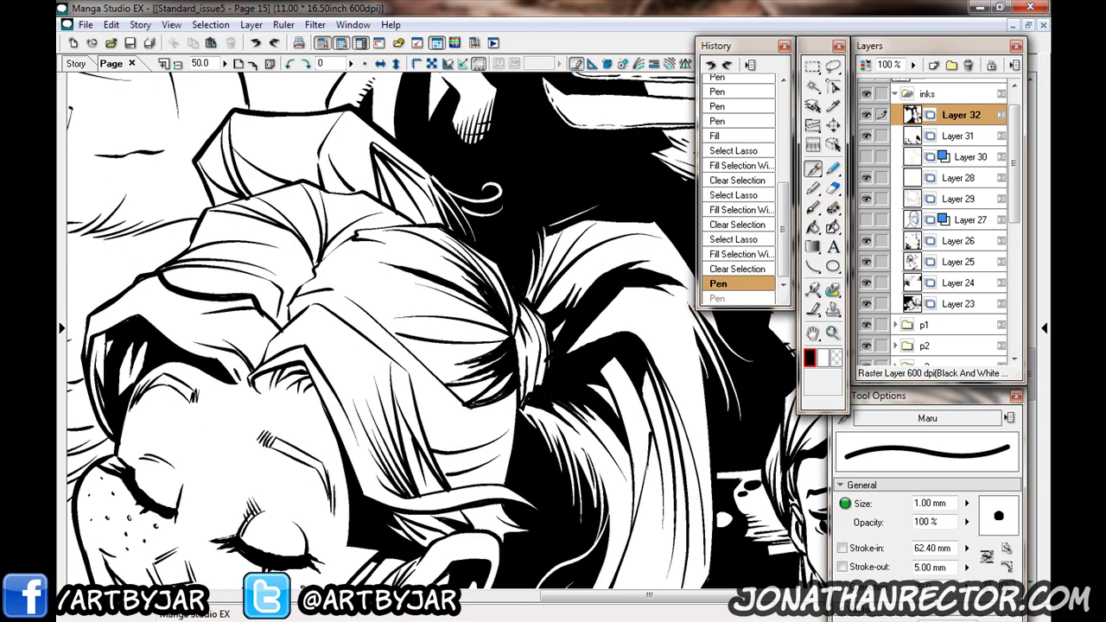
# Ink a stroke in the smiling girl's hair, then lasso a feathered shadow at the crown and fill it with black.
pyautogui.moveTo(332, 380); pyautogui.dragTo(442, 434)
pyautogui.press('l')
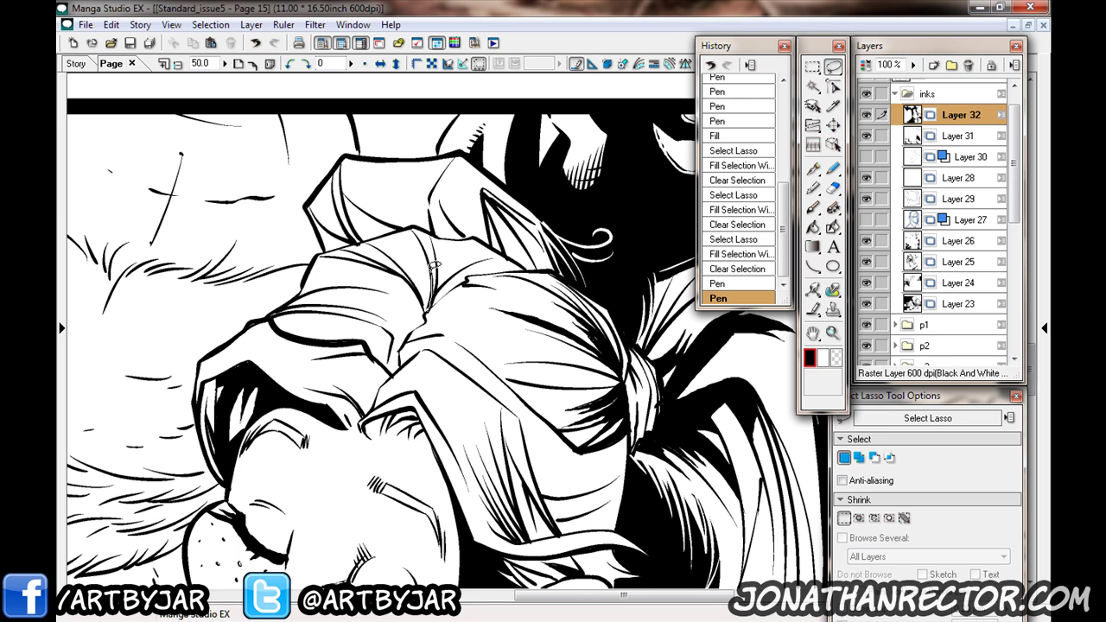
pyautogui.moveTo(423, 259); pyautogui.dragTo(417, 298)
pyautogui.hotkey('ctrl', 'u')
pyautogui.hotkey('ctrl', 'd')
pyautogui.moveTo(247, 578); pyautogui.dragTo(196, 294)
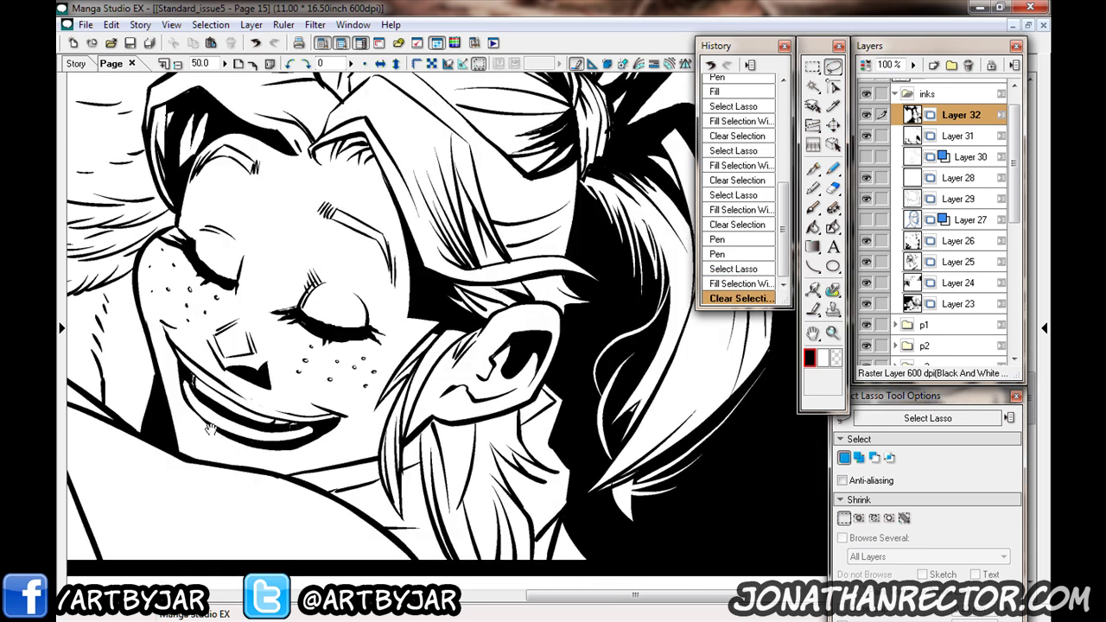
# Outline shadow shapes below the smiling girl's ear and under her jaw and fill them with black.
pyautogui.press('p')
pyautogui.moveTo(527, 406); pyautogui.dragTo(530, 418)
pyautogui.press('g')
pyautogui.click(539, 410)
pyautogui.press('p')
pyautogui.moveTo(345, 483)
pyautogui.mouseDown()
pyautogui.moveTo(510, 396)
pyautogui.moveTo(501, 401)
pyautogui.mouseUp()
pyautogui.press('g')
pyautogui.click(474, 365)
# Ink small strokes around the smiling girl's lower hair and chin, fill a small gap with black, and undo the last stroke.
pyautogui.press('p')
pyautogui.moveTo(470, 361); pyautogui.dragTo(474, 364)
pyautogui.moveTo(560, 447)
pyautogui.mouseDown()
pyautogui.moveTo(575, 442)
pyautogui.moveTo(562, 442)
pyautogui.mouseUp()
pyautogui.press('g')
pyautogui.click(566, 451)
pyautogui.press('p')
pyautogui.scroll(1, 432, 345)
pyautogui.moveTo(557, 445); pyautogui.dragTo(566, 449)
pyautogui.moveTo(432, 346); pyautogui.dragTo(482, 373)
pyautogui.moveTo(403, 333); pyautogui.dragTo(409, 341)
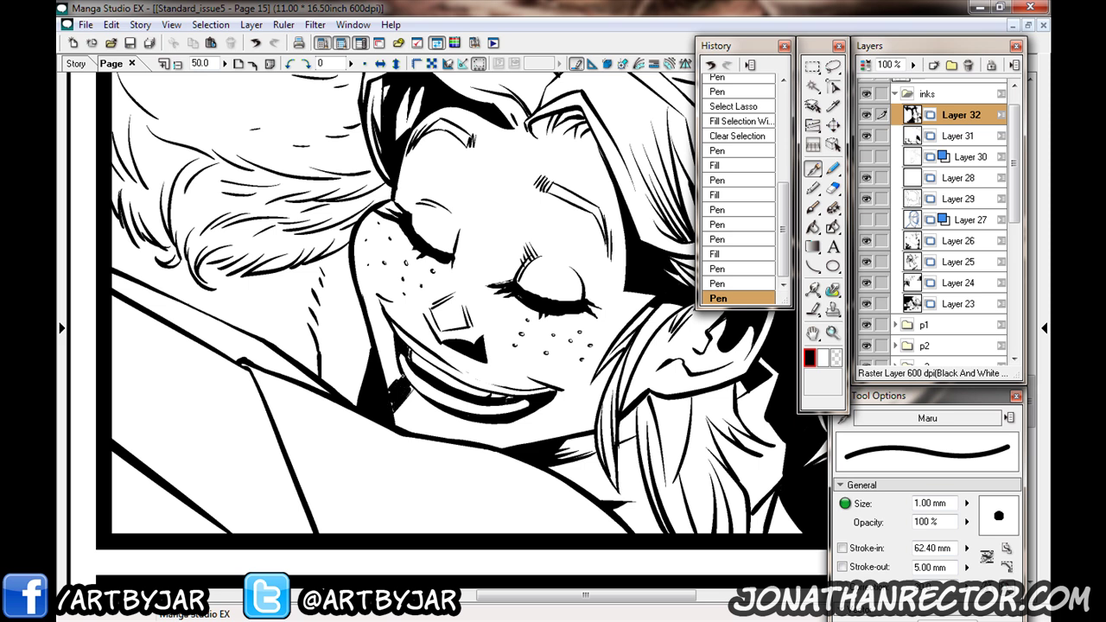
pyautogui.hotkey('ctrl', 'z')
# Outline a wedge-shaped shadow along the arm below the smiling girl's face and fill it with black.
pyautogui.scroll(2, 449, 328)
pyautogui.moveTo(268, 490); pyautogui.dragTo(389, 371)
pyautogui.moveTo(379, 327)
pyautogui.mouseDown()
pyautogui.moveTo(395, 411)
pyautogui.moveTo(369, 466)
pyautogui.moveTo(417, 441)
pyautogui.mouseUp()
pyautogui.press('g')
pyautogui.click(370, 470)
# Outline three narrow shadow shapes beneath the arm in the panel's lower-left corner and fill them with black.
pyautogui.press('p')
pyautogui.moveTo(298, 416); pyautogui.dragTo(385, 442)
pyautogui.moveTo(294, 427); pyautogui.dragTo(363, 451)
pyautogui.moveTo(290, 441)
pyautogui.mouseDown()
pyautogui.moveTo(338, 458)
pyautogui.moveTo(311, 460)
pyautogui.mouseUp()
pyautogui.press('g')
pyautogui.click(292, 452)
pyautogui.click(346, 436)
pyautogui.press('p')
pyautogui.moveTo(289, 403); pyautogui.dragTo(349, 421)
pyautogui.press('g')
pyautogui.click(320, 412)
# Ink pen strokes on the arm and neck around the smiling girl's chin.
pyautogui.press('p')
pyautogui.moveTo(420, 241); pyautogui.dragTo(493, 304)
pyautogui.moveTo(482, 479); pyautogui.dragTo(489, 494)
pyautogui.moveTo(493, 494)
pyautogui.mouseDown()
pyautogui.moveTo(437, 456)
pyautogui.moveTo(461, 478)
pyautogui.mouseUp()
pyautogui.moveTo(476, 495); pyautogui.dragTo(402, 444)
pyautogui.moveTo(475, 161)
pyautogui.mouseDown()
pyautogui.moveTo(397, 270)
pyautogui.moveTo(418, 286)
pyautogui.moveTo(402, 479)
pyautogui.mouseUp()
# Lasso jagged feathered shadows across the hairy area beside the smiling girl's face and fill them with black.
pyautogui.press('l')
pyautogui.moveTo(368, 377); pyautogui.dragTo(418, 411)
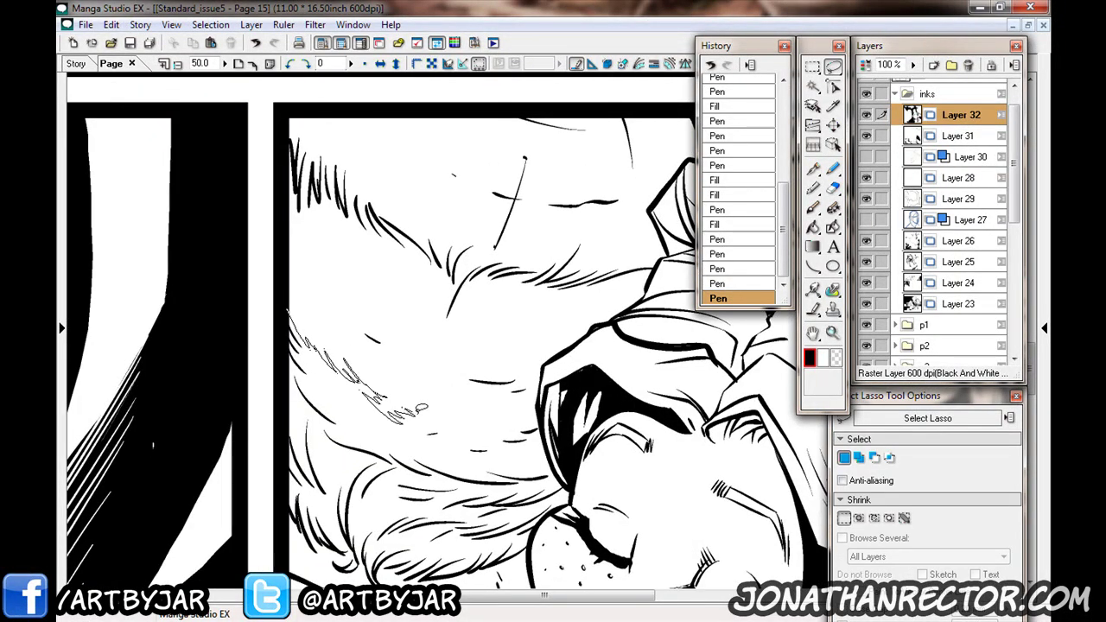
pyautogui.moveTo(509, 453)
pyautogui.mouseDown()
pyautogui.moveTo(386, 432)
pyautogui.moveTo(307, 363)
pyautogui.moveTo(385, 451)
pyautogui.moveTo(276, 365)
pyautogui.moveTo(257, 316)
pyautogui.mouseUp()
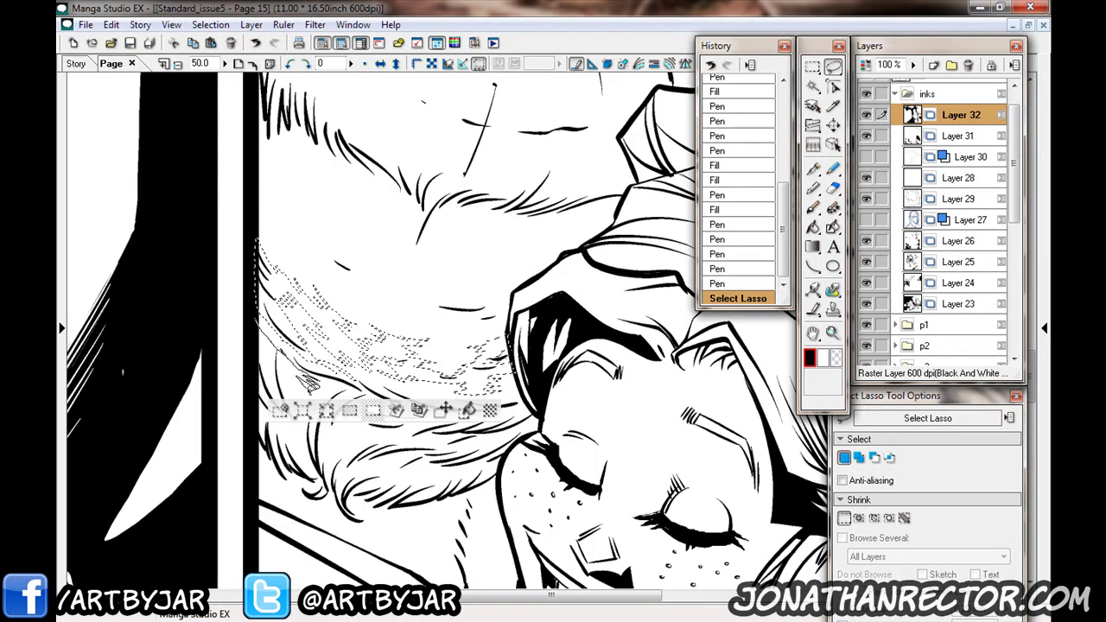
pyautogui.moveTo(277, 361); pyautogui.dragTo(259, 328)
pyautogui.moveTo(518, 384)
pyautogui.mouseDown()
pyautogui.moveTo(450, 406)
pyautogui.moveTo(408, 452)
pyautogui.moveTo(473, 488)
pyautogui.moveTo(391, 518)
pyautogui.mouseUp()
pyautogui.moveTo(538, 427)
pyautogui.mouseDown()
pyautogui.moveTo(406, 445)
pyautogui.moveTo(398, 432)
pyautogui.moveTo(346, 424)
pyautogui.moveTo(423, 415)
pyautogui.moveTo(345, 428)
pyautogui.mouseUp()
pyautogui.moveTo(294, 398)
pyautogui.mouseDown()
pyautogui.moveTo(293, 467)
pyautogui.moveTo(259, 251)
pyautogui.mouseUp()
pyautogui.moveTo(406, 311)
pyautogui.mouseDown()
pyautogui.moveTo(337, 276)
pyautogui.moveTo(264, 177)
pyautogui.moveTo(333, 308)
pyautogui.mouseUp()
pyautogui.click(304, 533)
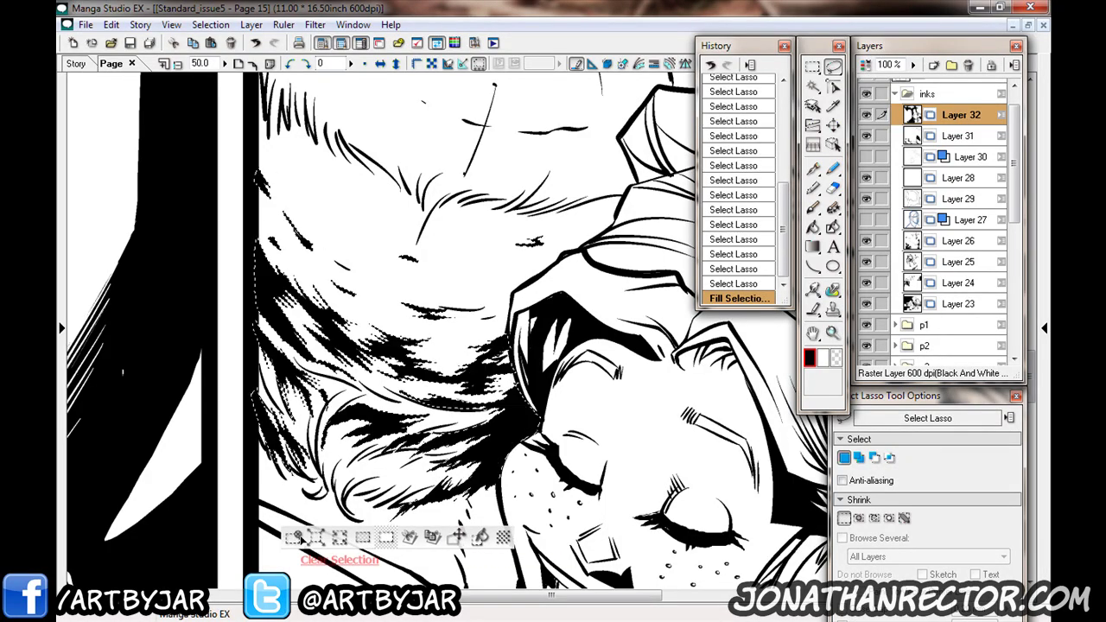
pyautogui.hotkey('ctrl', 'd')
# Lasso the ragged lower edge of the hairy area above the arm and fill it with black.
pyautogui.press('p')
pyautogui.scroll(-3, 378, 413)
pyautogui.click(378, 413)
pyautogui.hotkey('ctrl', 'z')
pyautogui.press('l')
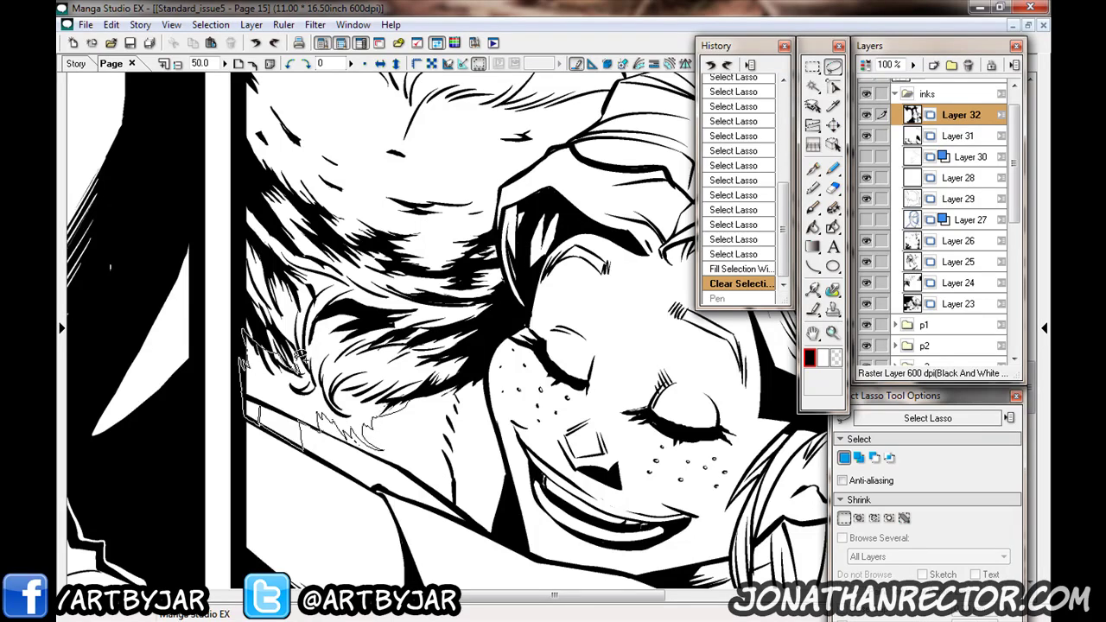
pyautogui.click(285, 466)
pyautogui.moveTo(380, 432)
pyautogui.mouseDown()
pyautogui.moveTo(246, 345)
pyautogui.moveTo(248, 368)
pyautogui.mouseUp()
pyautogui.hotkey('ctrl', 'd')
# Ink hatching strokes on the neck beside the smiling girl's chin and along the arm's shadow.
pyautogui.press('p')
pyautogui.hotkey('ctrl', '-')
pyautogui.moveTo(334, 77); pyautogui.dragTo(335, 246)
pyautogui.moveTo(334, 401); pyautogui.dragTo(334, 512)
pyautogui.moveTo(488, 436); pyautogui.dragTo(513, 454)
pyautogui.hotkey('ctrl', '+')
pyautogui.moveTo(528, 86); pyautogui.dragTo(431, 447)
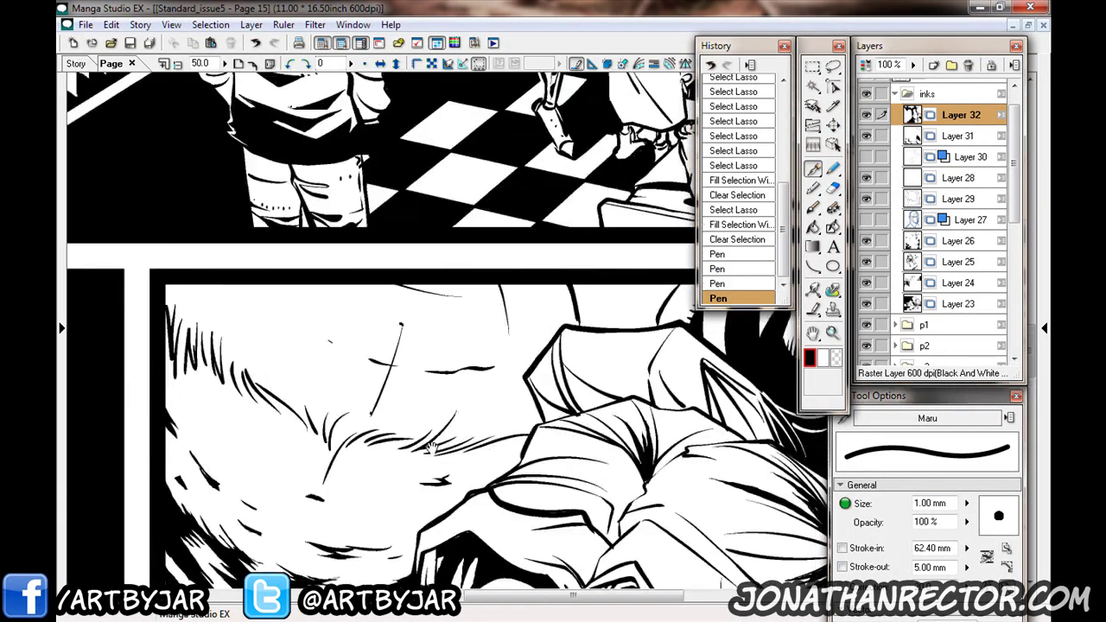
pyautogui.scroll(-3, 430, 446)
pyautogui.scroll(1, 227, 302)
pyautogui.moveTo(227, 302); pyautogui.dragTo(231, 504)
pyautogui.moveTo(322, 512); pyautogui.dragTo(207, 313)
pyautogui.press('g')
pyautogui.moveTo(108, 508); pyautogui.dragTo(222, 480)
pyautogui.press('p')
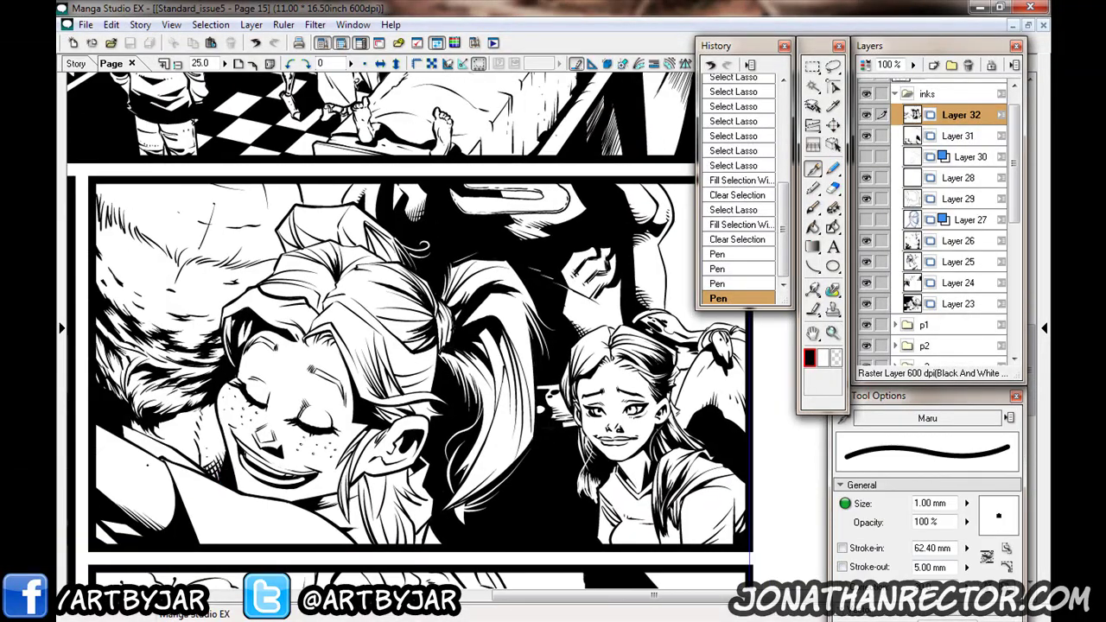
# Outline the cast shadow on the arm beneath the smiling girl's chin, fill it with black, and undo the last pen stroke.
pyautogui.scroll(1, 223, 480)
pyautogui.moveTo(497, 379)
pyautogui.mouseDown()
pyautogui.moveTo(549, 427)
pyautogui.moveTo(371, 389)
pyautogui.moveTo(518, 428)
pyautogui.moveTo(494, 402)
pyautogui.mouseUp()
pyautogui.press('g')
pyautogui.click(432, 410)
pyautogui.press('p')
pyautogui.moveTo(350, 381)
pyautogui.mouseDown()
pyautogui.moveTo(454, 368)
pyautogui.moveTo(496, 413)
pyautogui.mouseUp()
pyautogui.hotkey('ctrl', 'z')
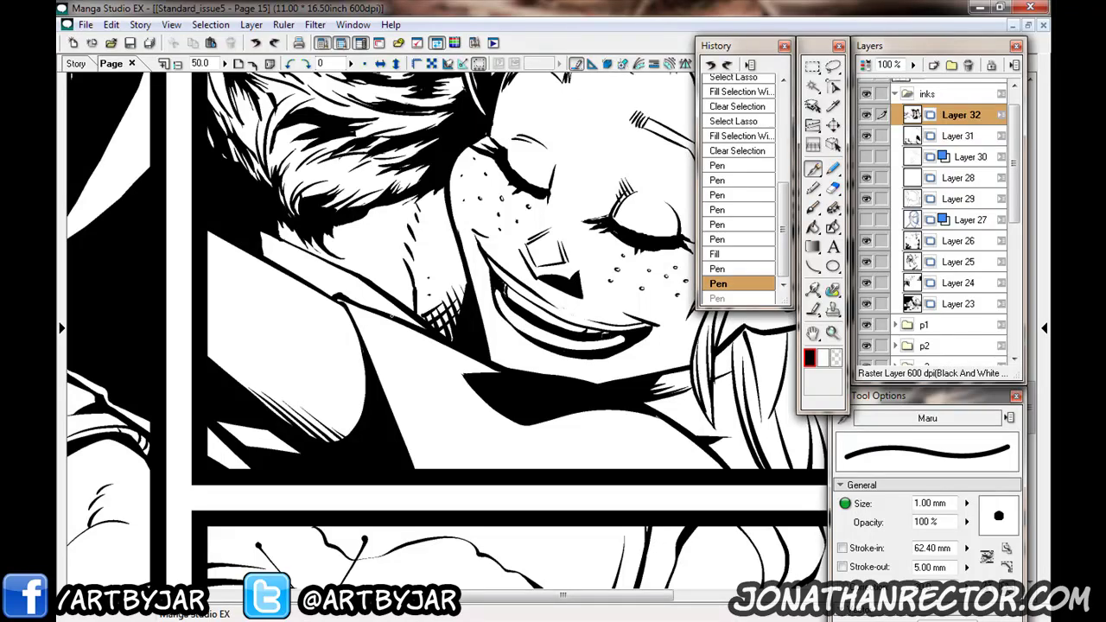
pyautogui.hotkey('ctrl', 'z')
# Lasso an area at the end of the arm's cast shadow, ink hatching inside it, and clear the selection.
pyautogui.press('l')
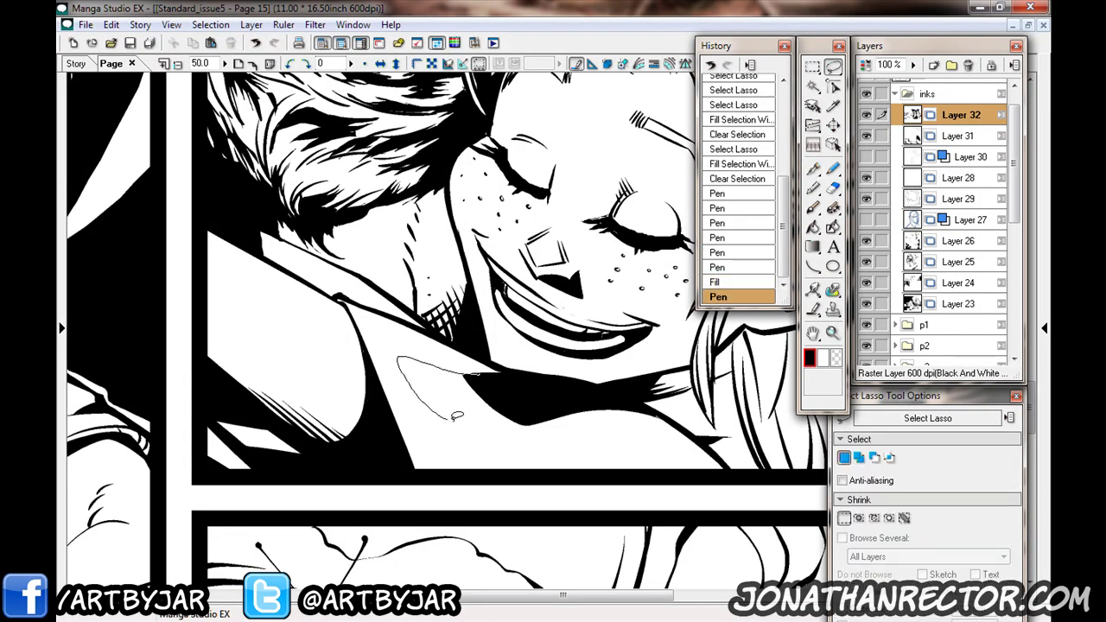
pyautogui.moveTo(430, 399); pyautogui.dragTo(540, 421)
pyautogui.press('p')
pyautogui.hscroll(-1, 518, 415)
pyautogui.moveTo(423, 360)
pyautogui.mouseDown()
pyautogui.moveTo(473, 420)
pyautogui.moveTo(454, 408)
pyautogui.moveTo(549, 429)
pyautogui.mouseUp()
pyautogui.hotkey('ctrl', 'z')
pyautogui.hotkey('ctrl', 'd')
# Check the inked panel against the whole page and hide the palettes to view it unobstructed.
pyautogui.scroll(-4, 139, 268)
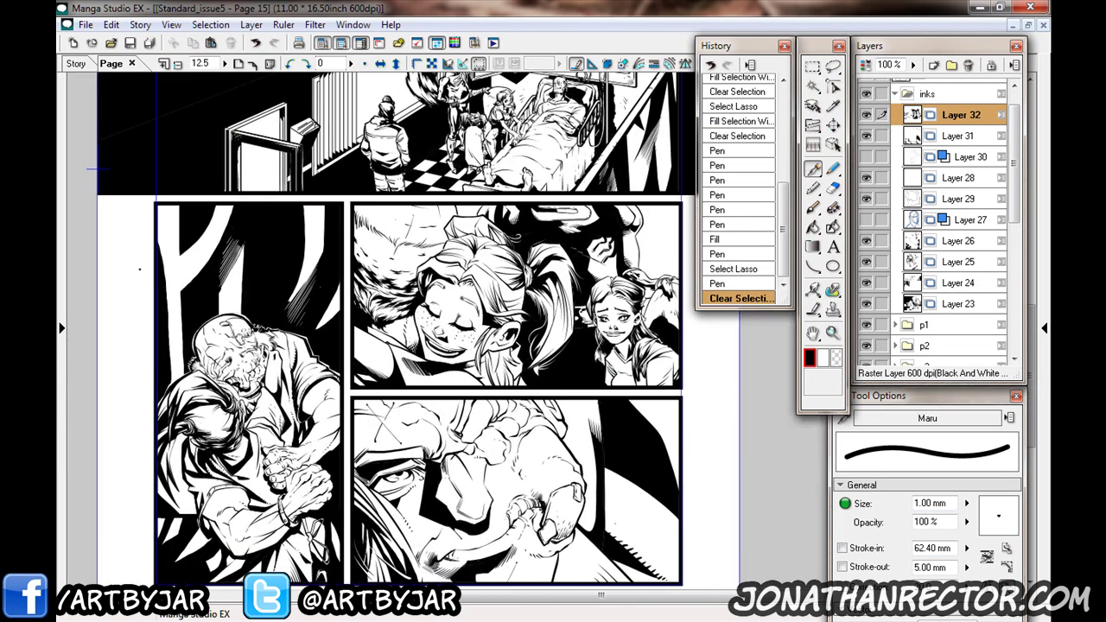
pyautogui.scroll(3, 139, 268)
pyautogui.press('Tab')
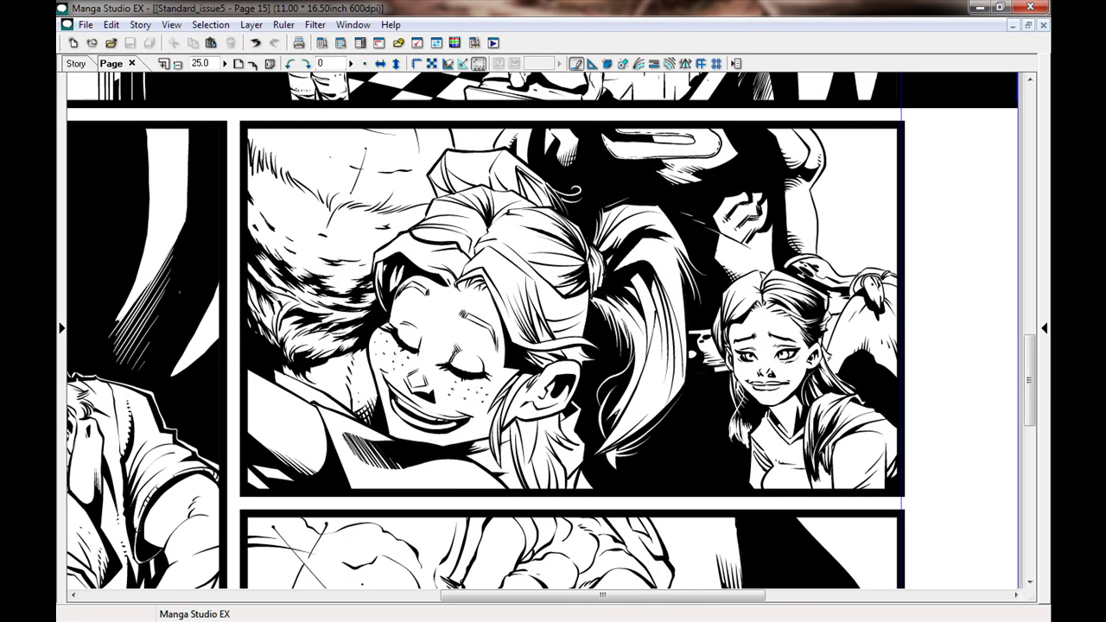